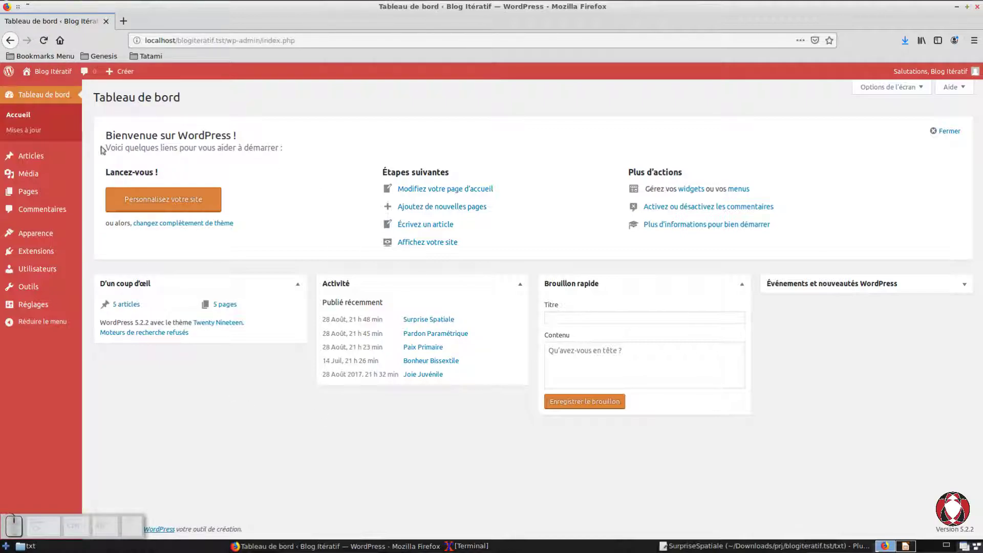
Step: Open the blog's public site from the dashboard in a new browser tab and switch to it
mouse_move(46, 88)
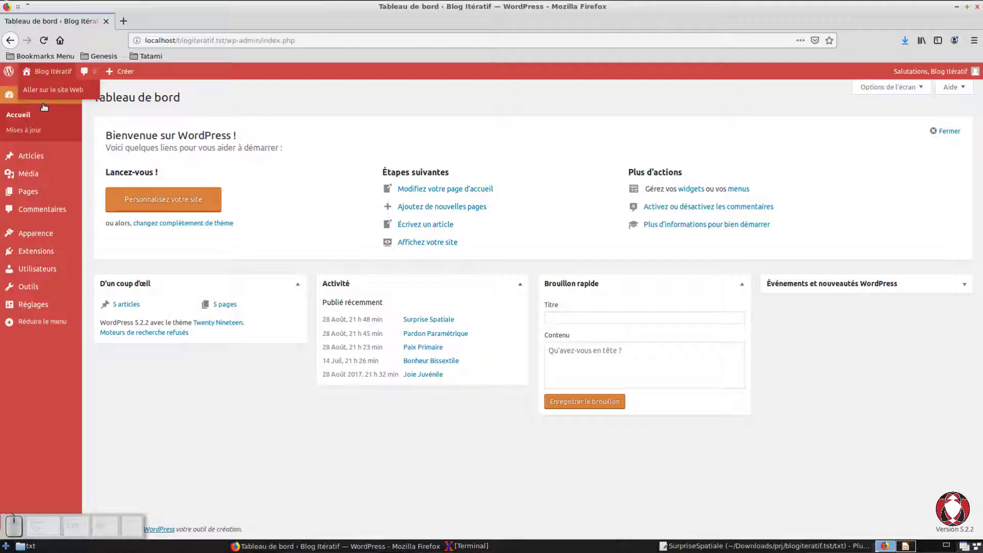
right_click(38, 89)
left_click(67, 97)
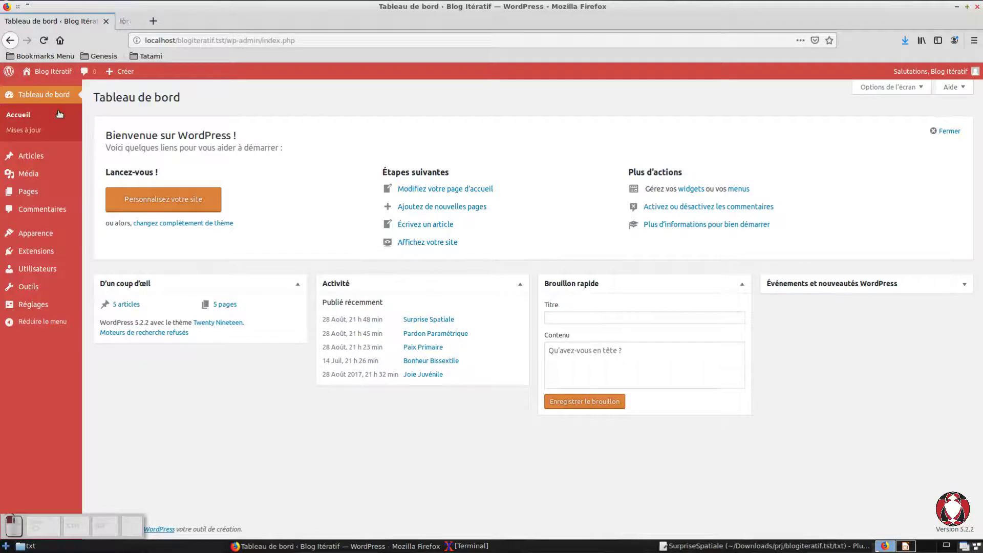
left_click(159, 21)
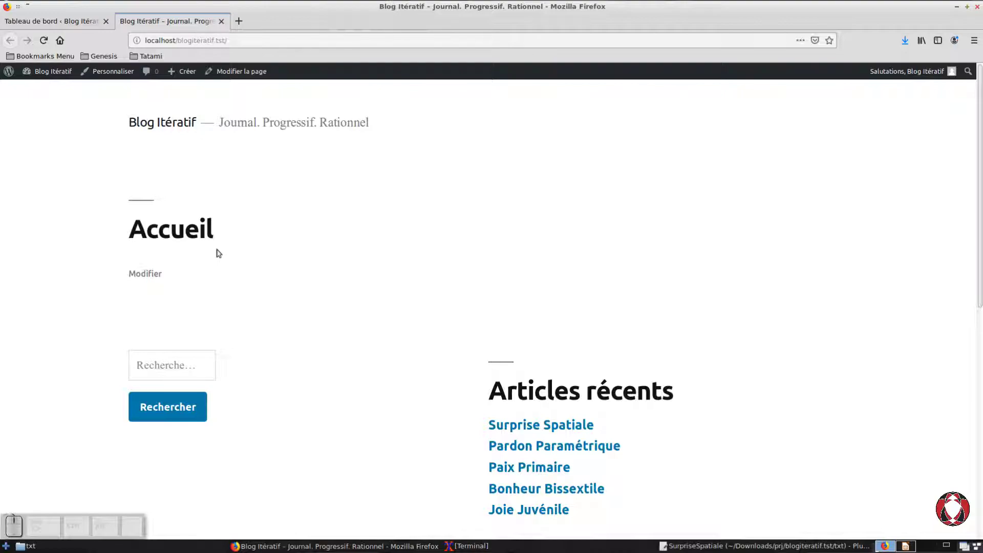
Step: Look over the public home page from the Accueil heading down to the footer widgets
scroll(218, 253, "down", 3)
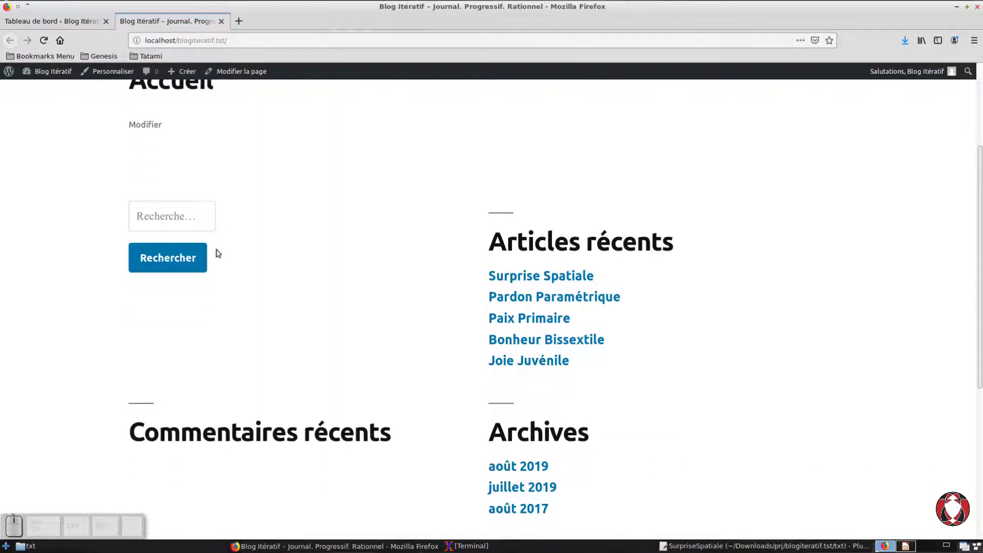
scroll(218, 253, "up", 3)
scroll(218, 253, "down", 2)
scroll(217, 253, "up", 2)
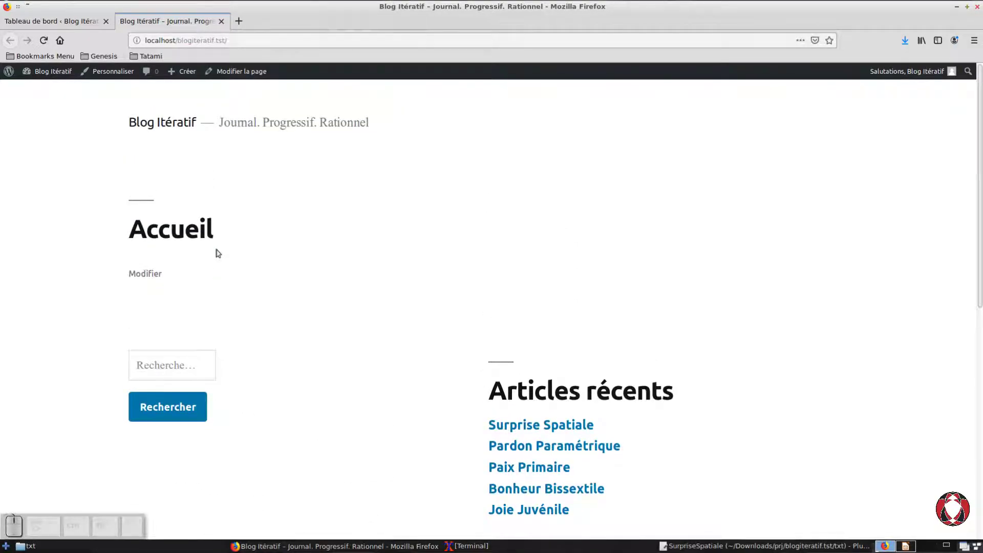
scroll(218, 253, "down", 2)
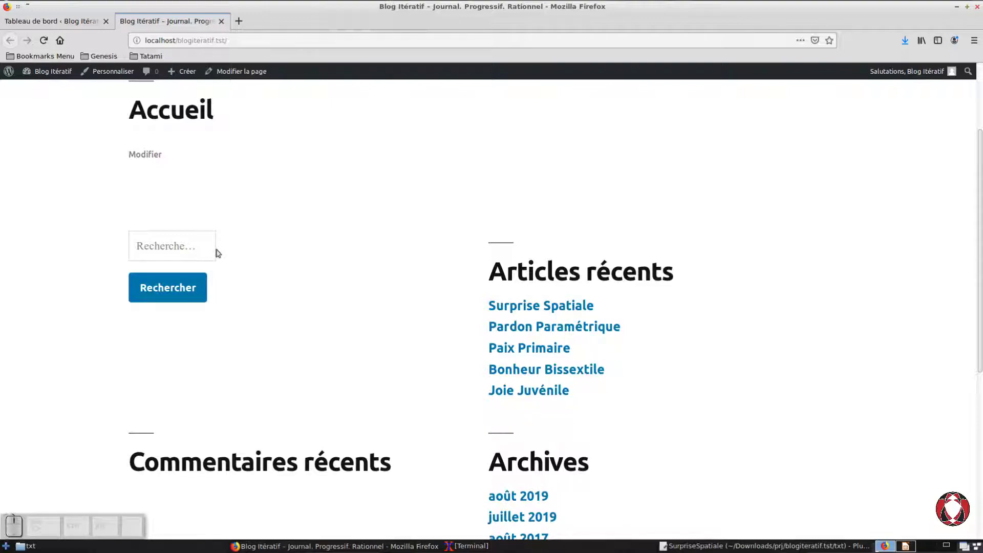
scroll(218, 253, "up", 2)
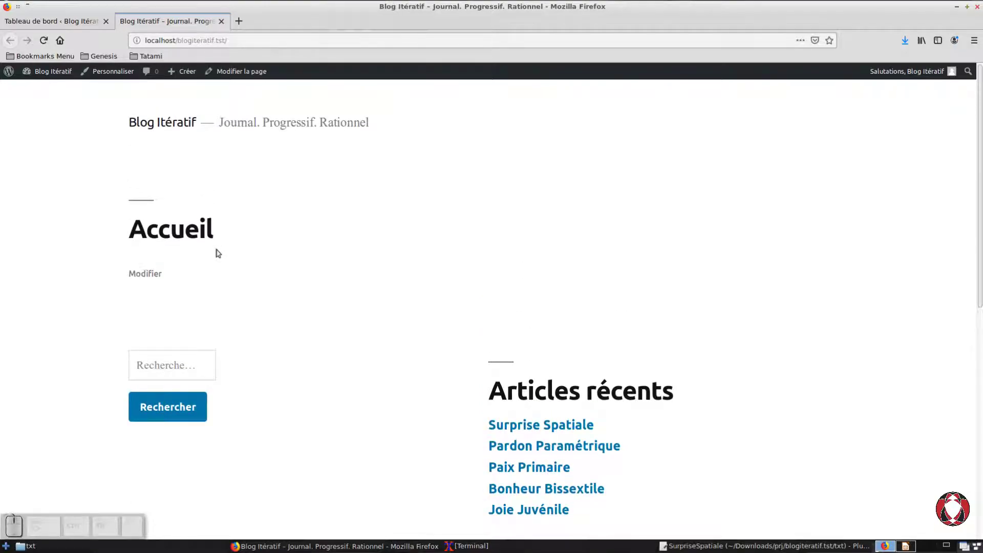
scroll(217, 253, "down", 2)
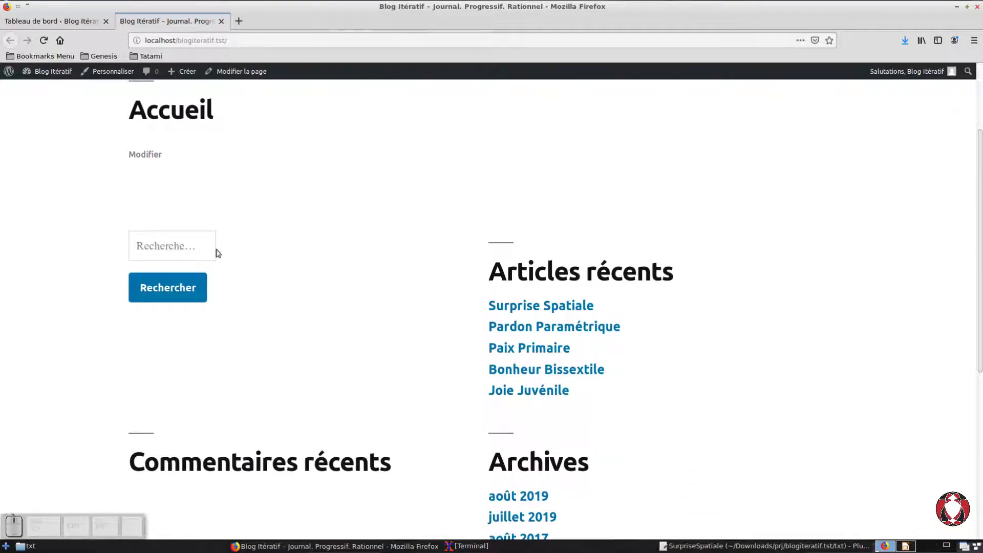
scroll(217, 253, "down", 5)
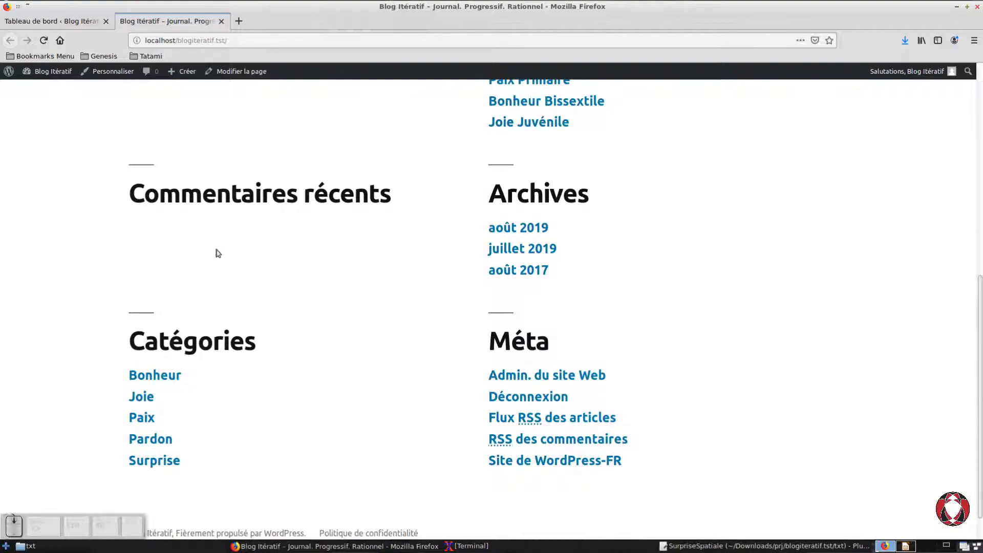
scroll(217, 253, "up", 1)
scroll(218, 253, "up", 5)
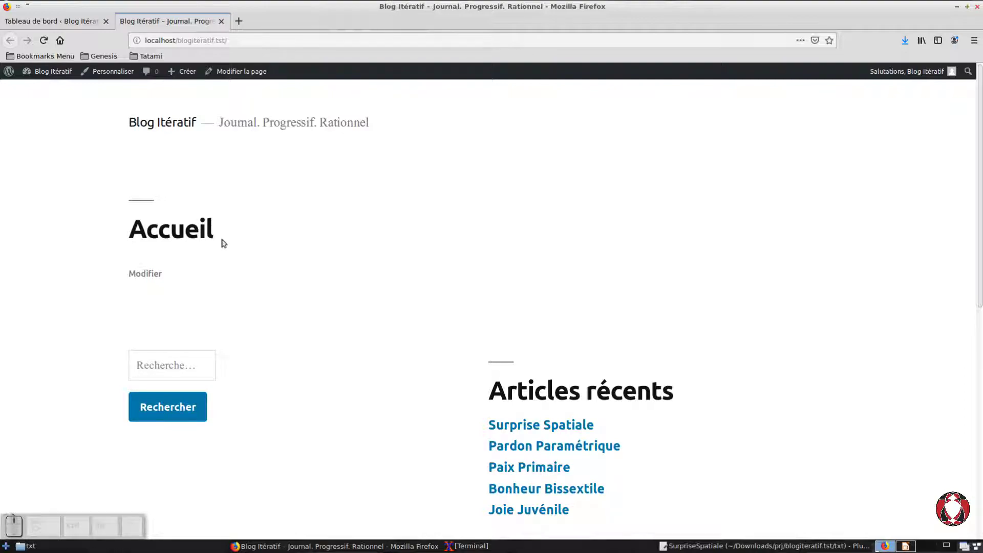
Step: Examine the Articles récents, Archives, Catégories and Méta lists on the home page, and close the public site tab
scroll(224, 243, "down", 3)
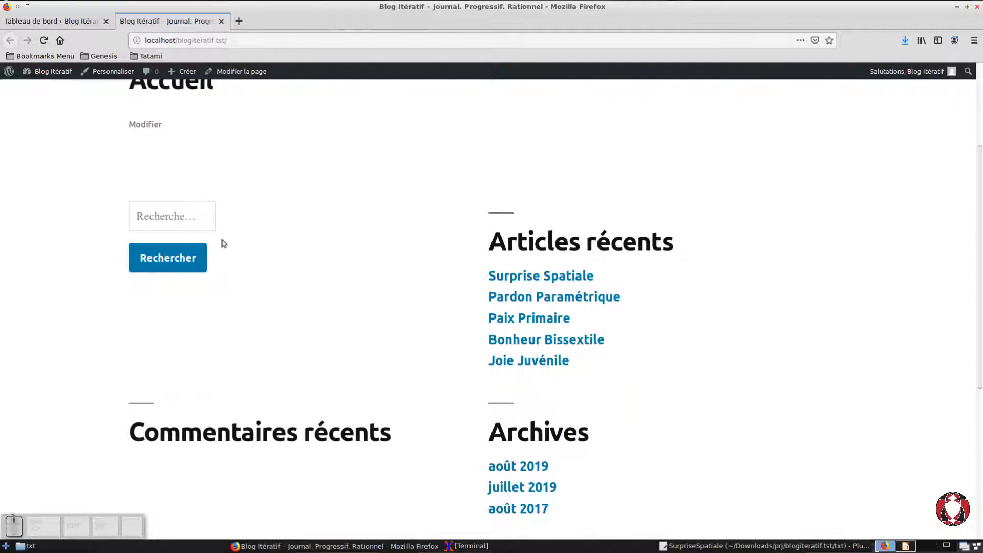
left_click_drag(470, 279, 593, 375)
left_click(594, 381)
scroll(468, 302, "down", 4)
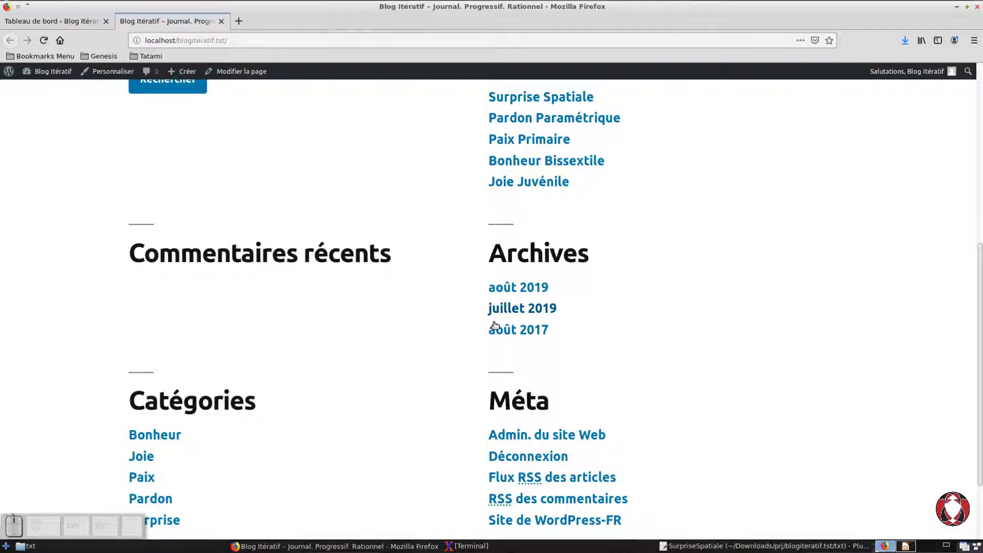
scroll(495, 325, "down", 3)
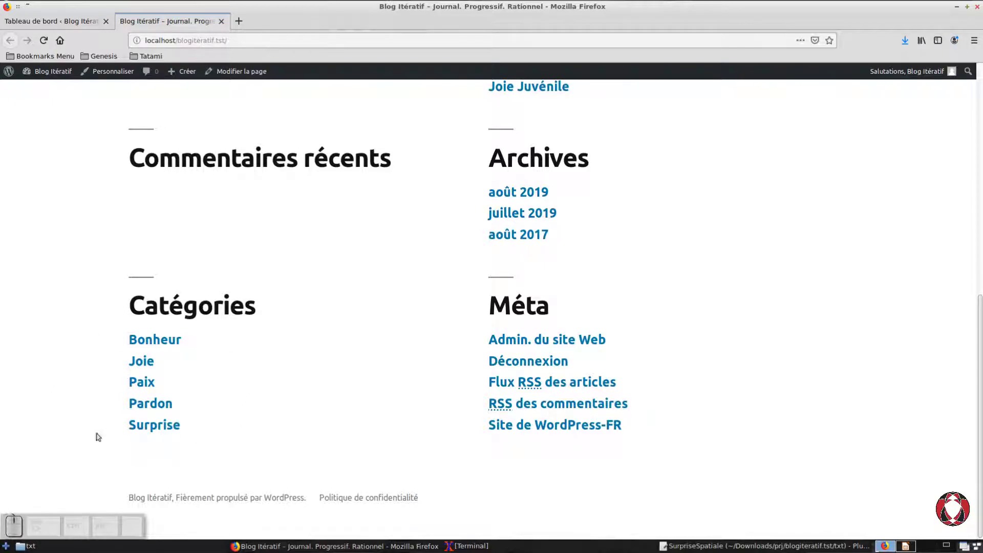
scroll(151, 353, "up", 4)
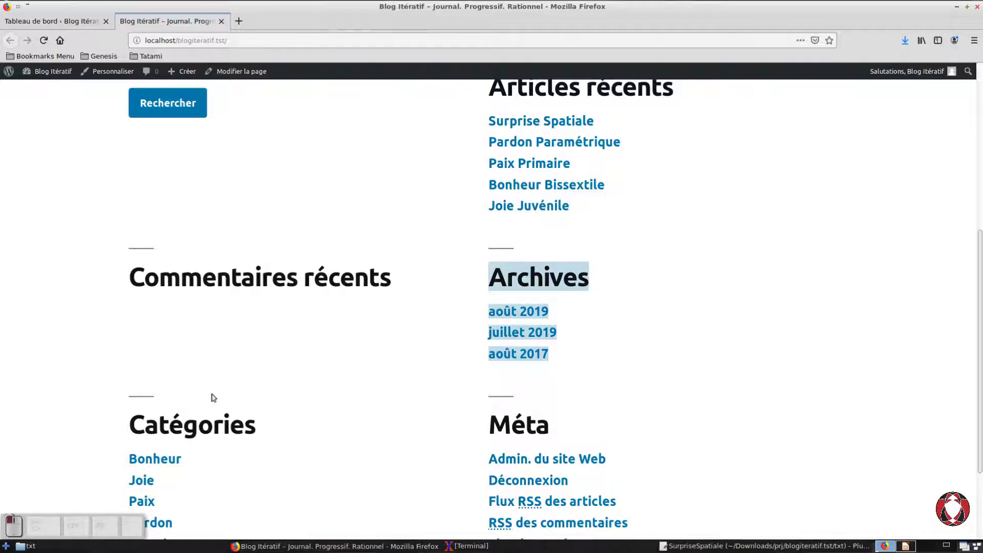
scroll(209, 359, "up", 9)
scroll(205, 335, "up", 1)
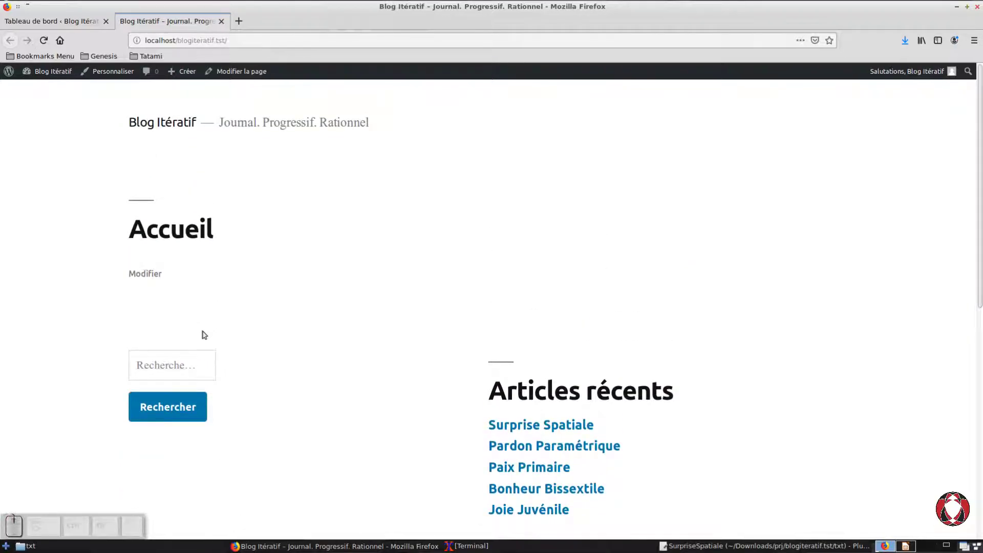
scroll(204, 335, "down", 14)
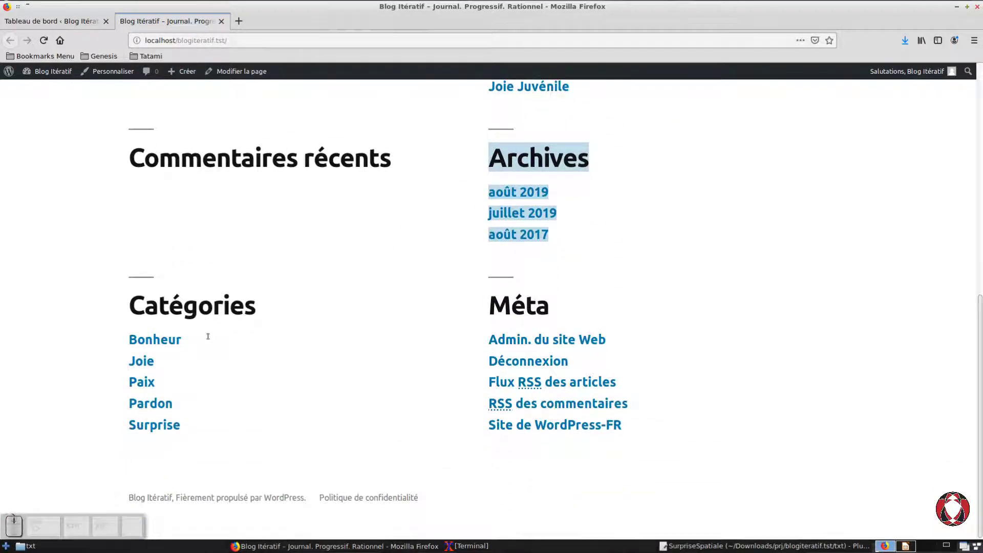
scroll(208, 336, "up", 14)
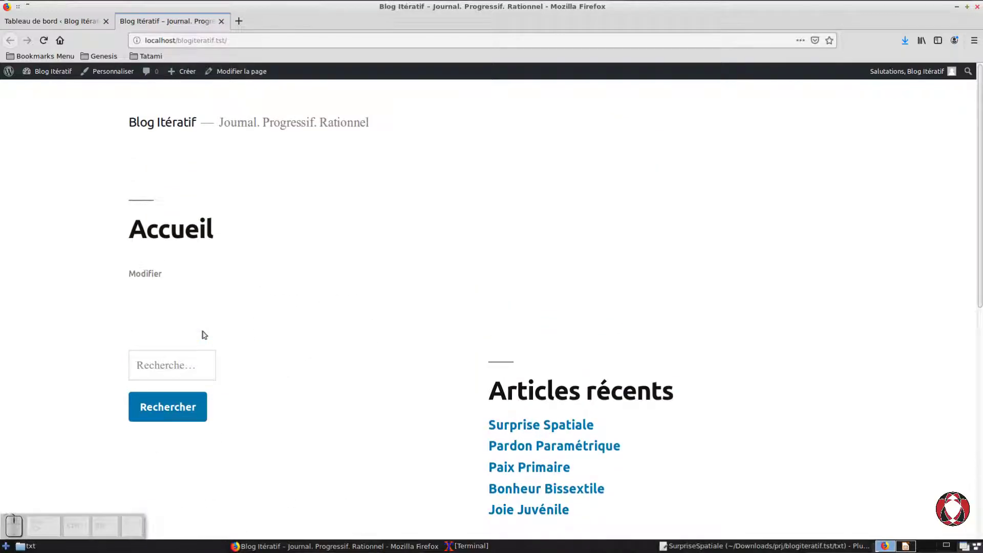
scroll(432, 337, "down", 5)
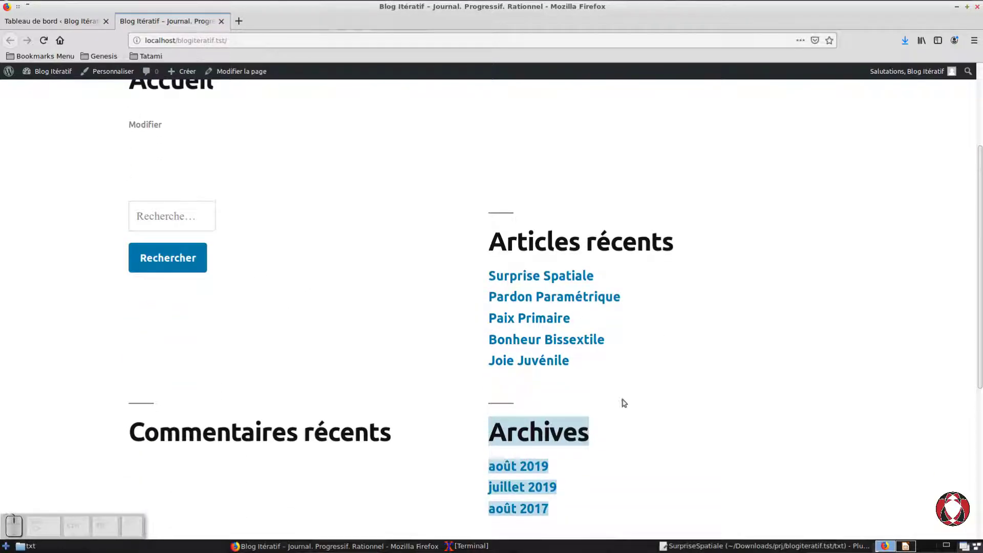
left_click(595, 389)
scroll(594, 390, "down", 9)
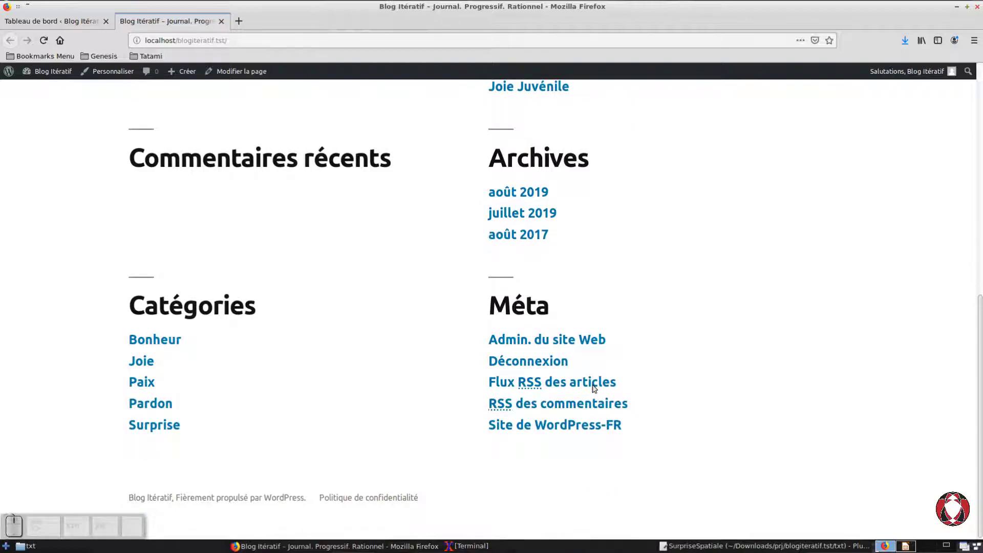
scroll(305, 362, "up", 8)
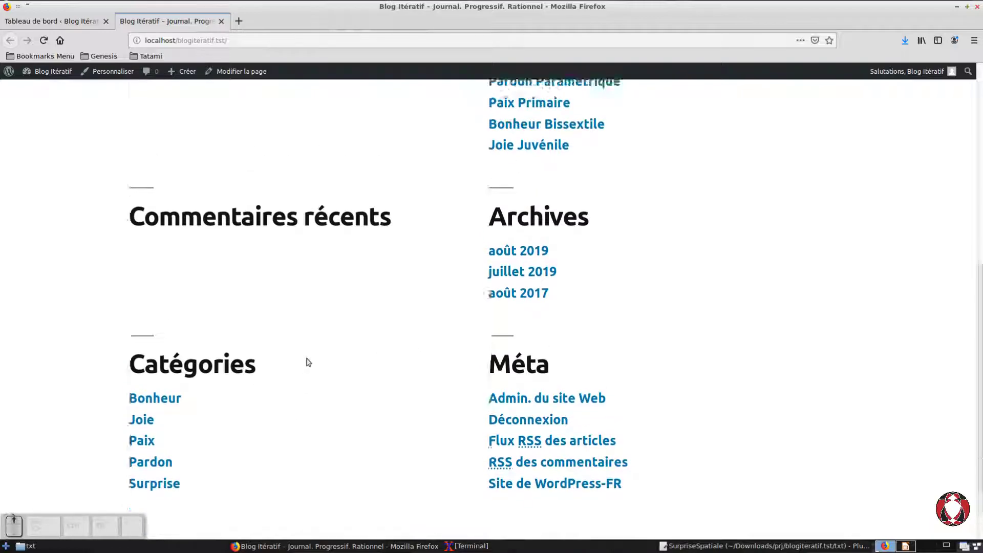
scroll(307, 362, "up", 1)
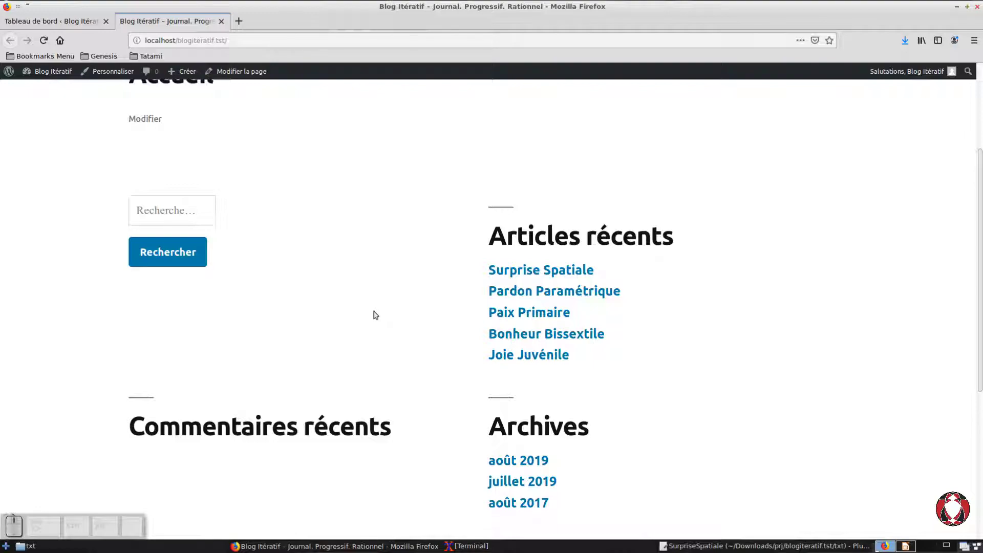
scroll(388, 220, "up", 3)
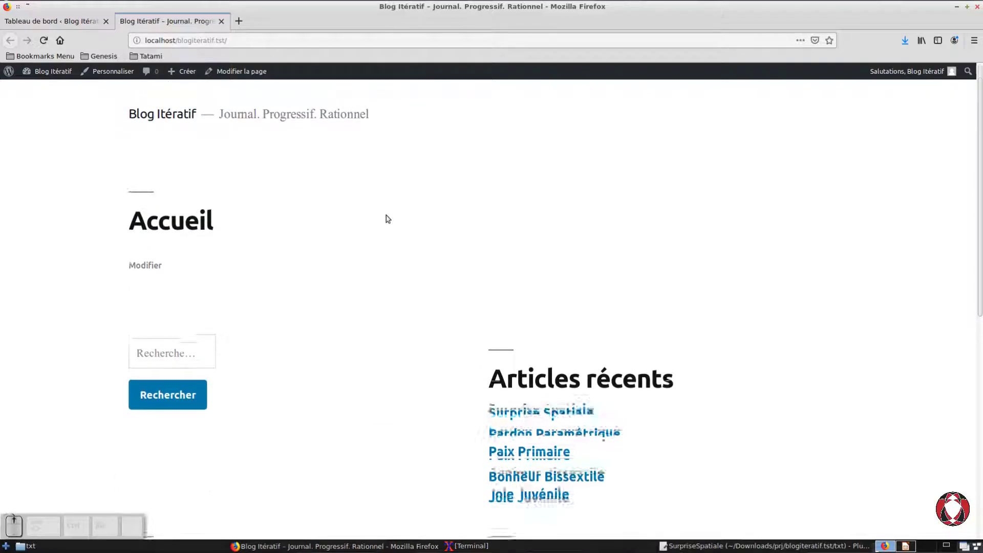
scroll(387, 219, "down", 8)
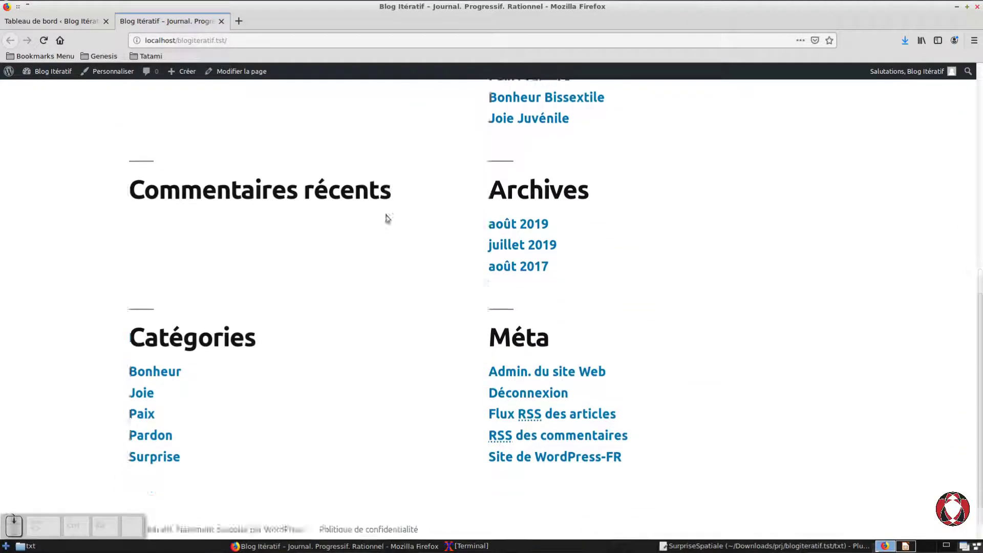
scroll(388, 219, "up", 8)
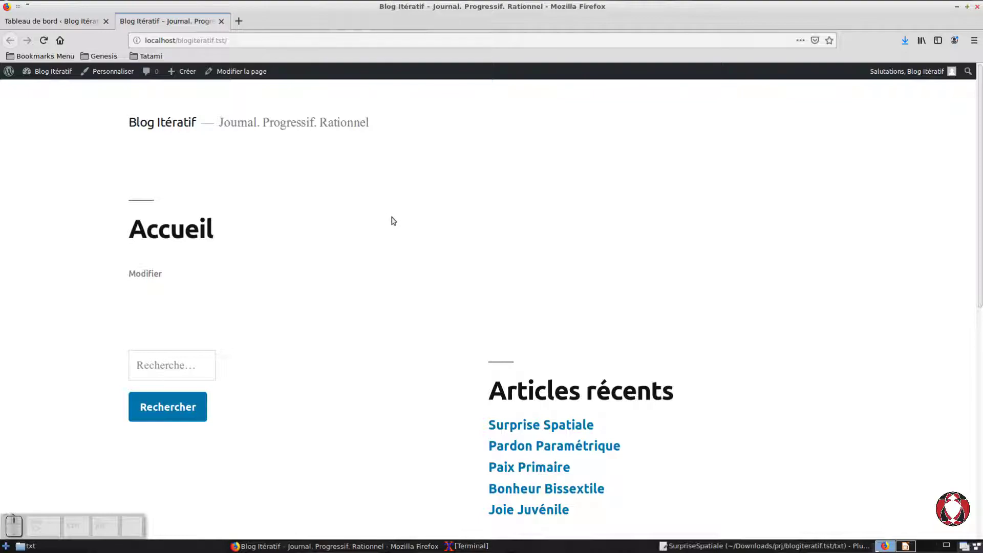
left_click(221, 21)
left_click(209, 21)
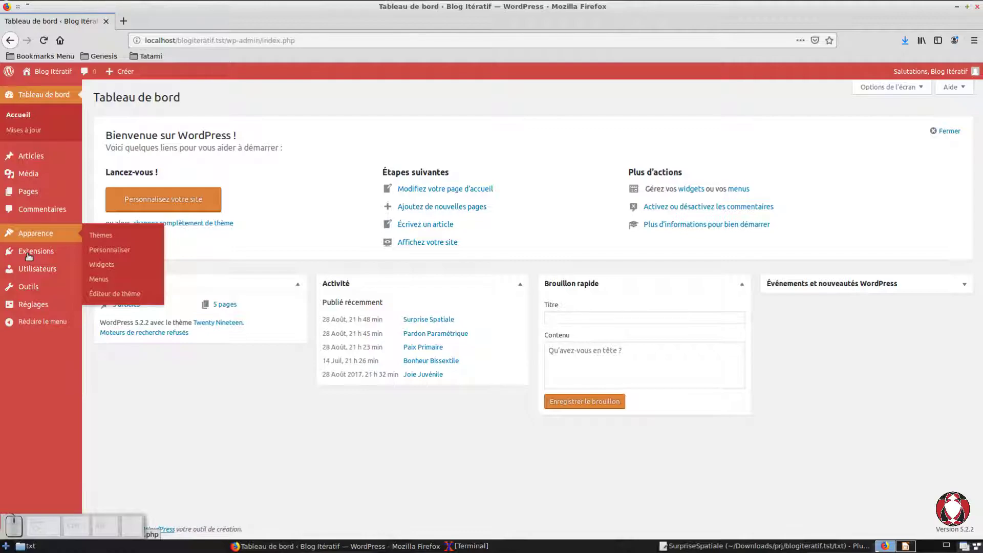
Step: Open the Apparence settings for Menus in a new browser tab and switch to that page
right_click(103, 293)
left_click(113, 285)
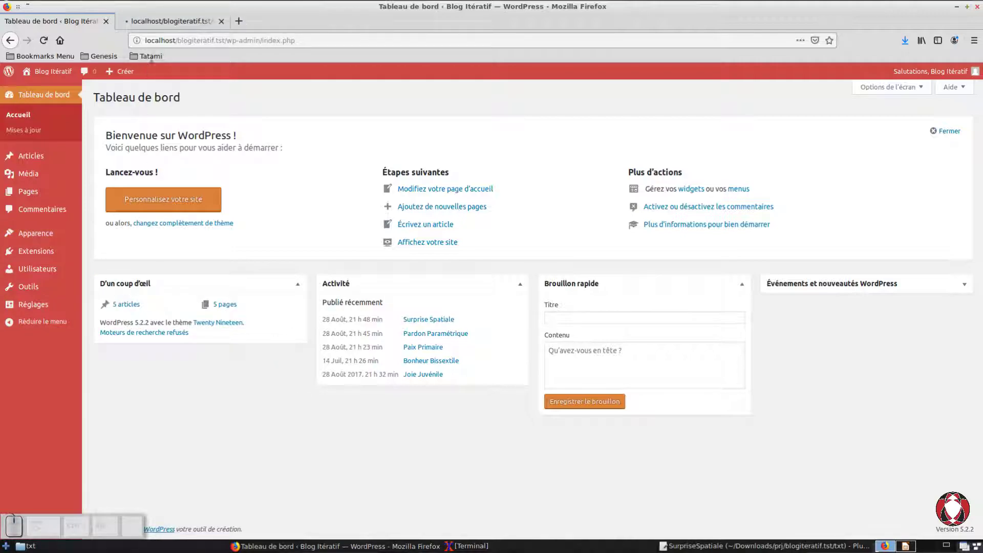
key("ctrl+Tab")
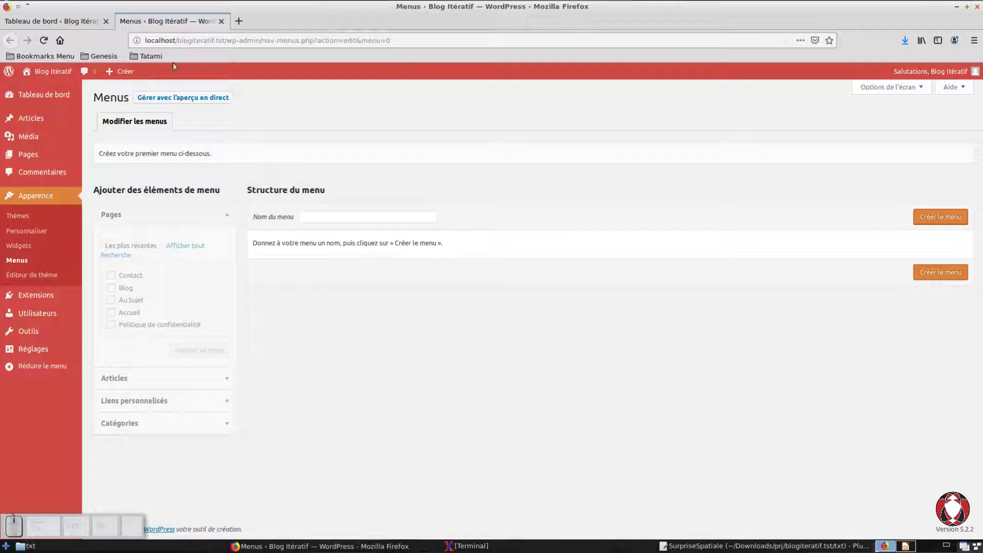
left_click(32, 19)
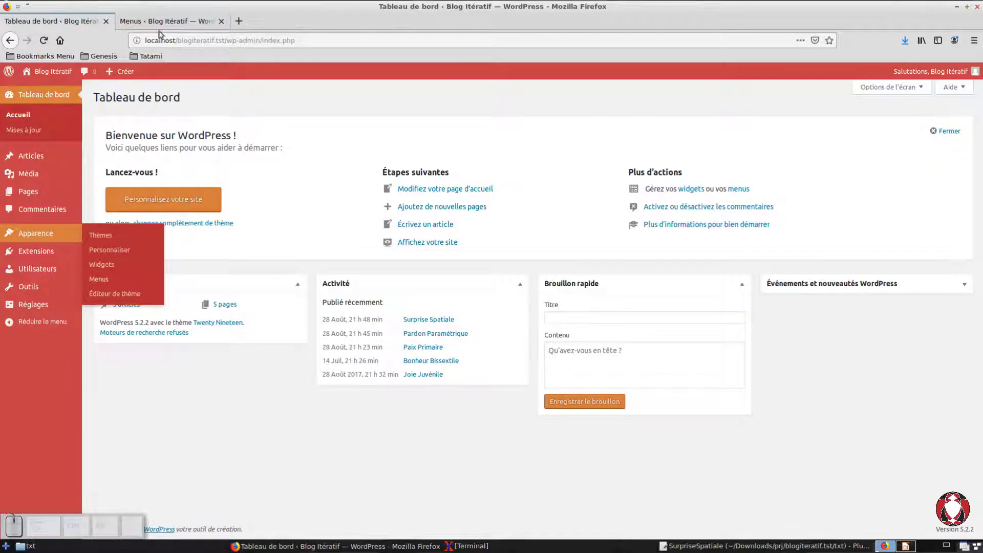
left_click(159, 23)
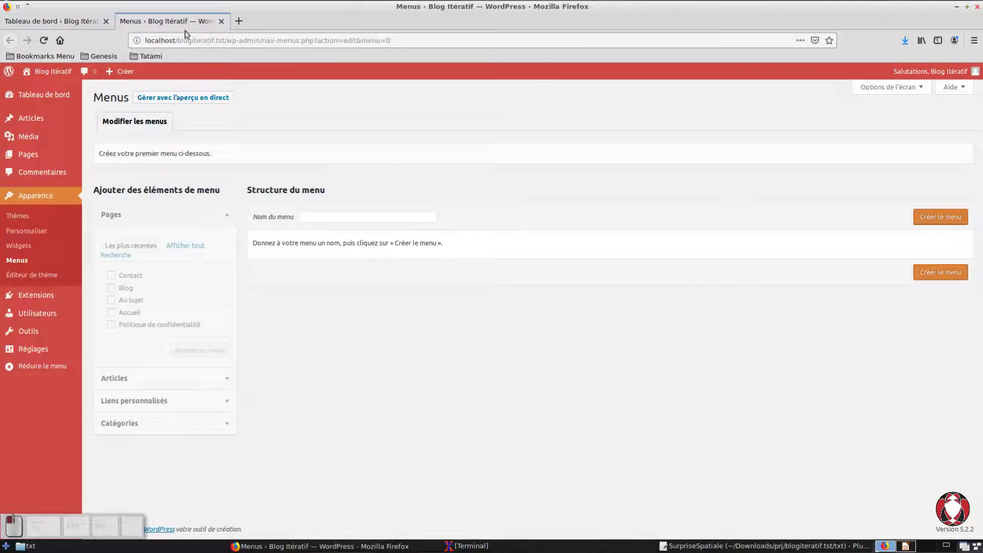
Step: Name the new navigation menu "menu.principal" and create it
left_click(349, 218)
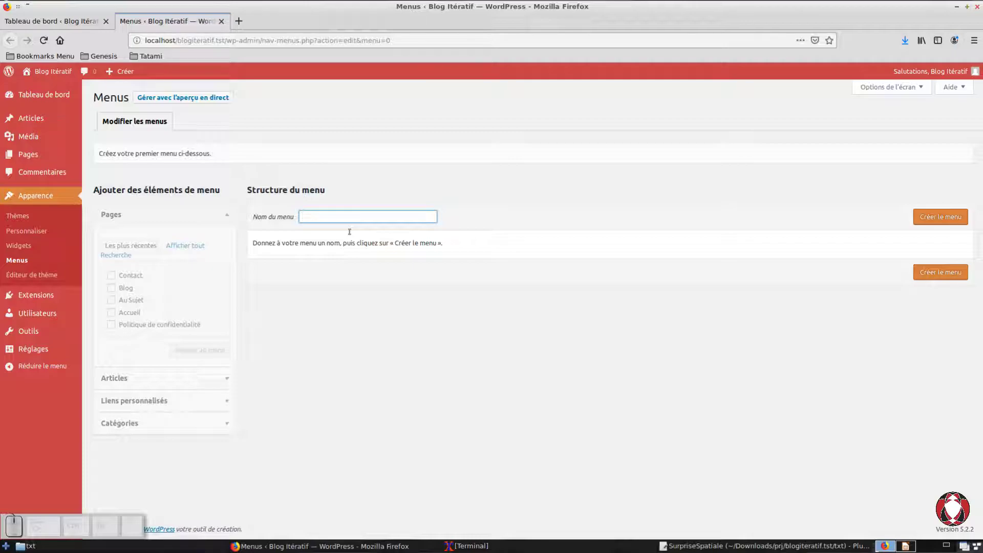
type("me")
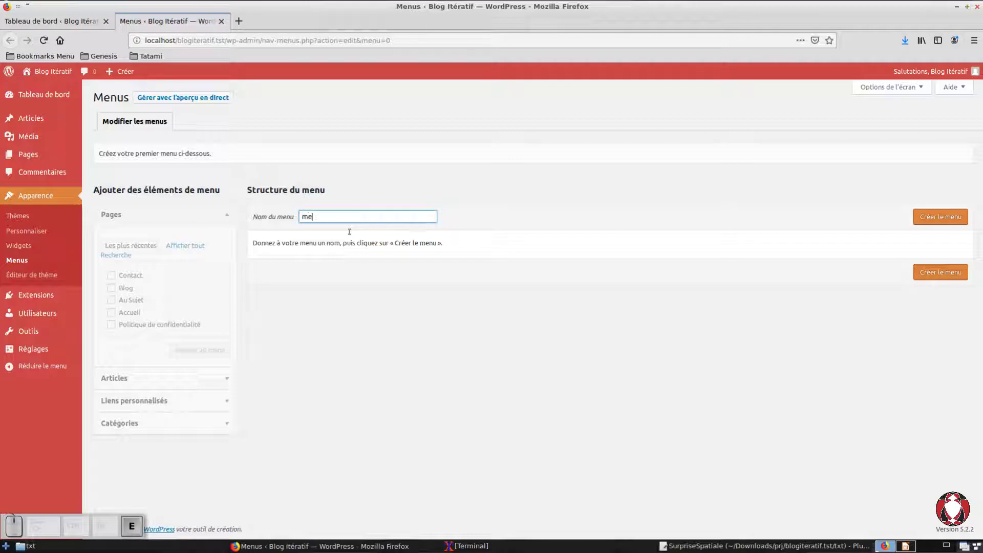
type("nu")
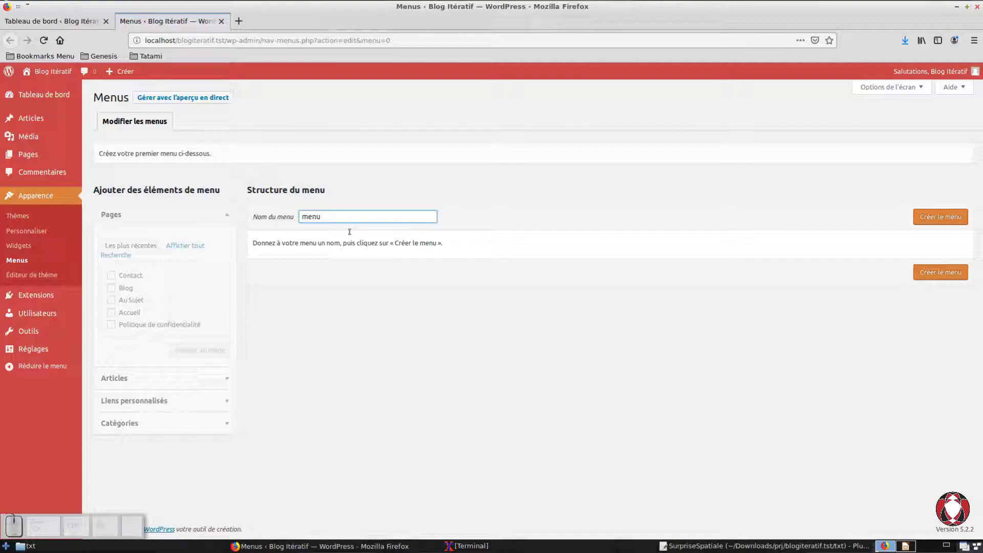
type(".principal")
key("ctrl+a")
left_click(952, 235)
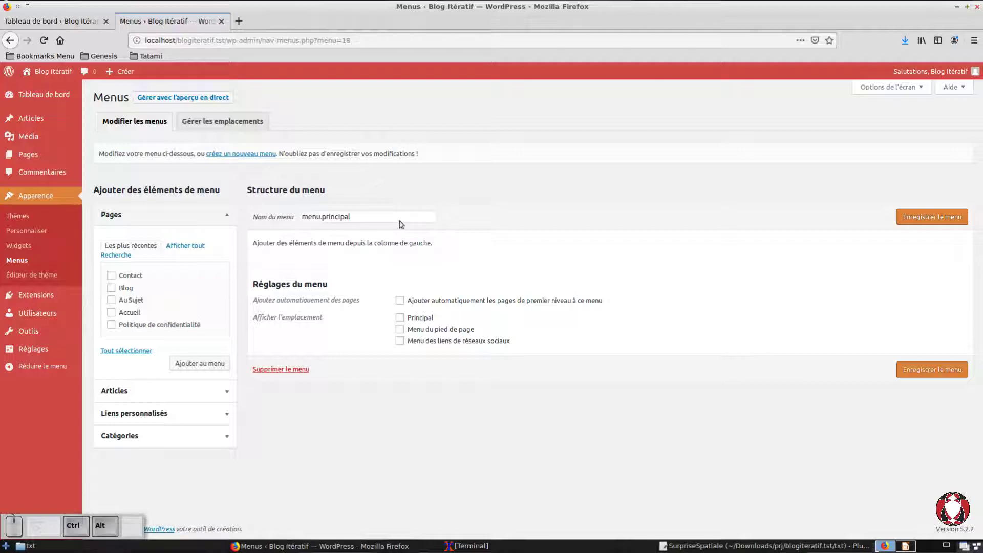
Step: Check the planned page structure, and examine the items offered under Pages, Articles, Liens personnalisés and Catégories for the menu
key("ctrl+alt+Right")
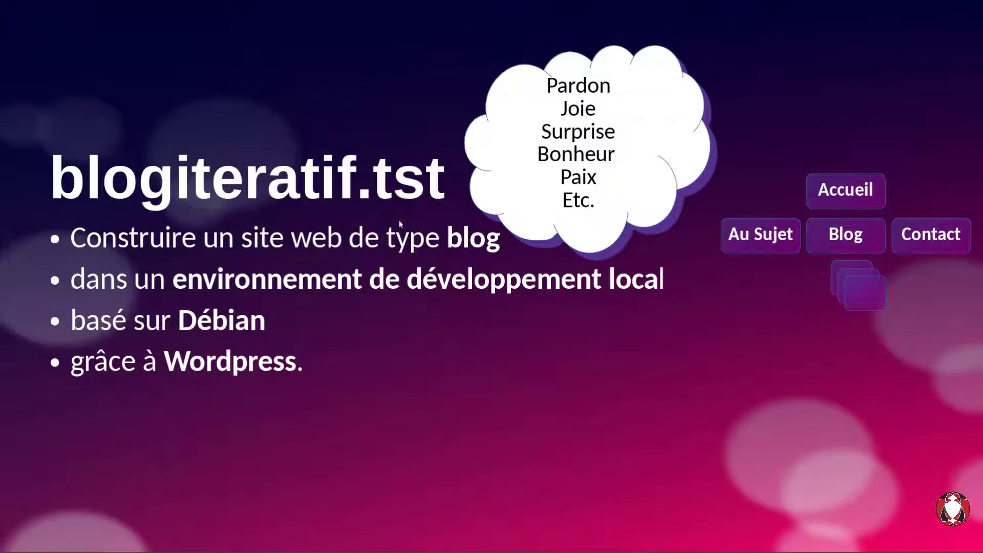
key("alt+Tab")
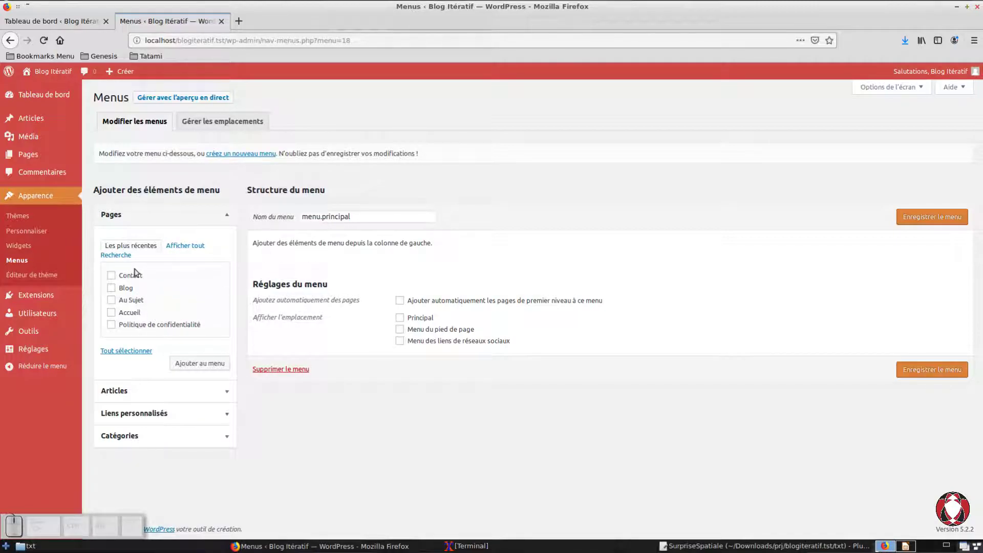
left_click(228, 225)
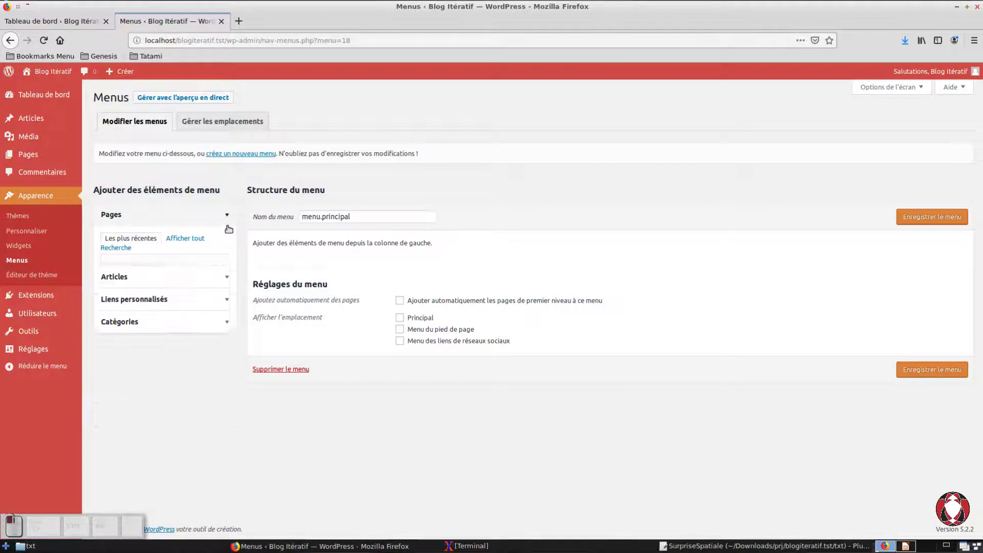
left_click(221, 245)
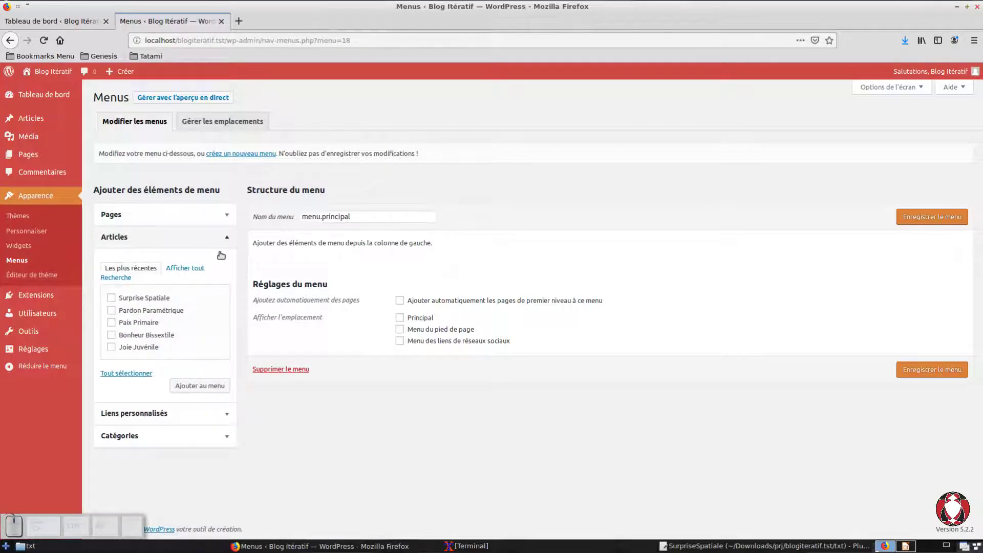
left_click(220, 251)
left_click(205, 267)
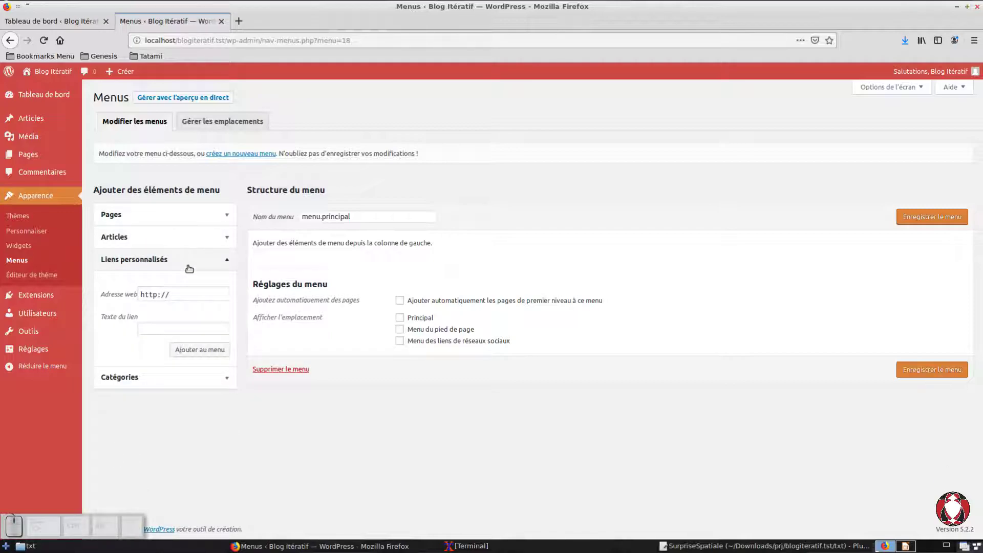
left_click(188, 266)
left_click(189, 301)
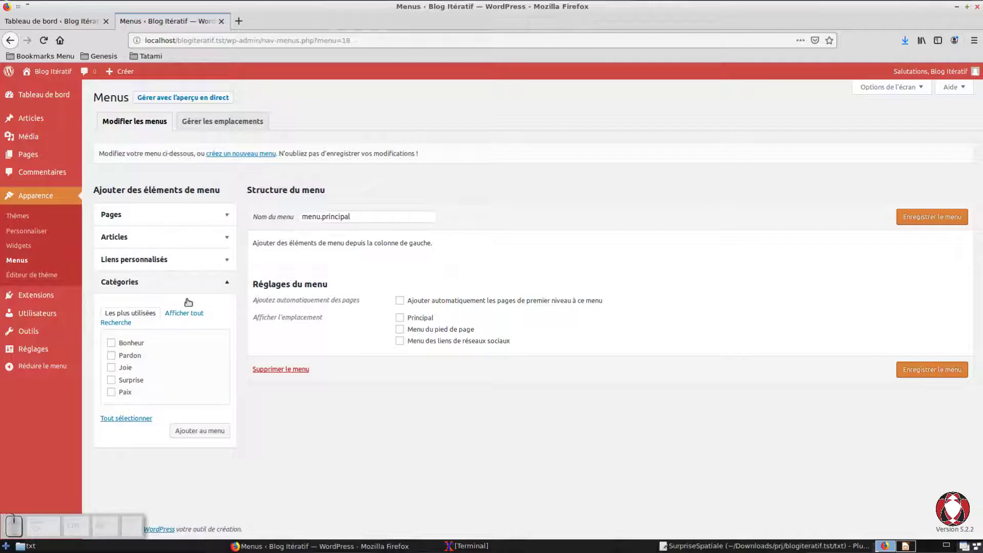
left_click(188, 301)
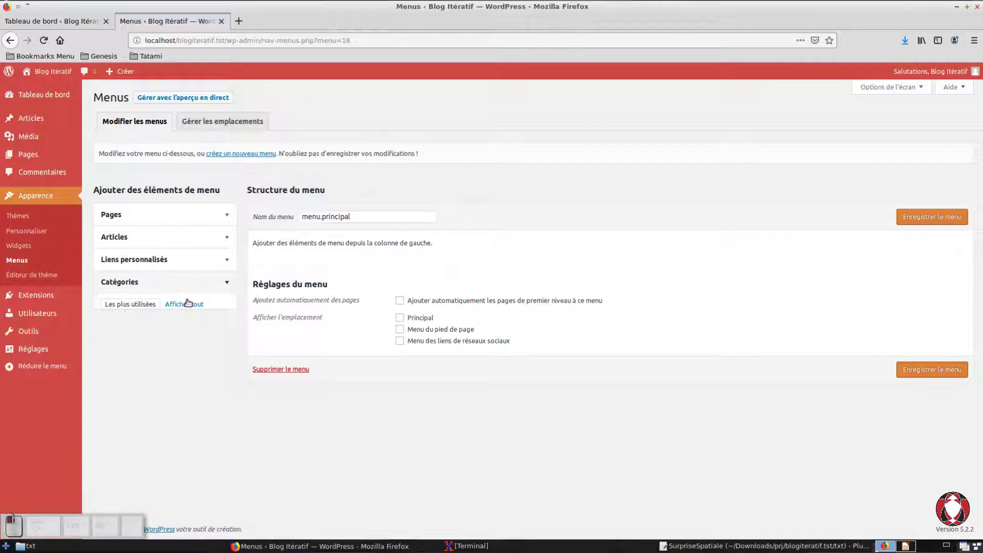
left_click(178, 224)
Step: Add the Accueil, Au Sujet, Blog and Contact pages to menu.principal, and save it with the Principal display location
key("ctrl+alt+Right")
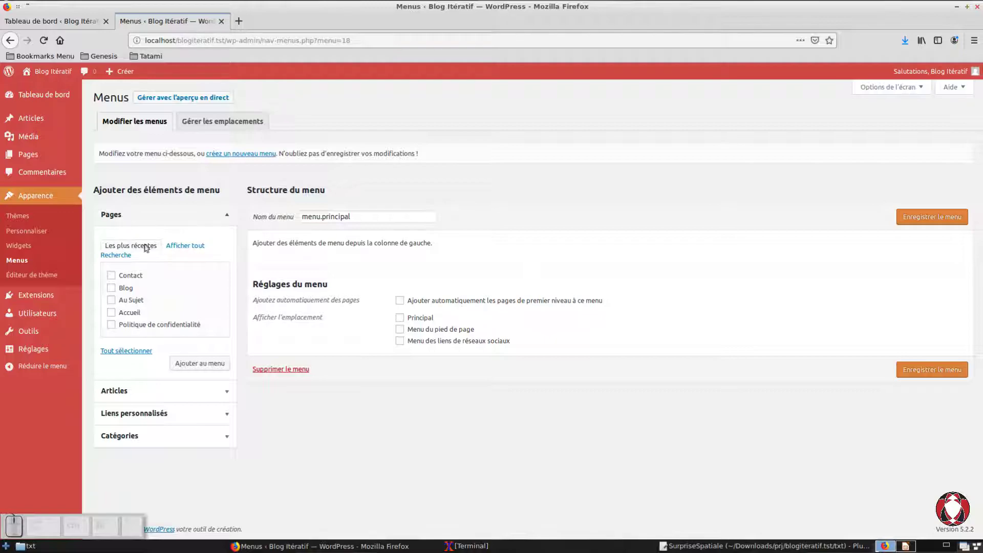
left_click(129, 229)
left_click(129, 229)
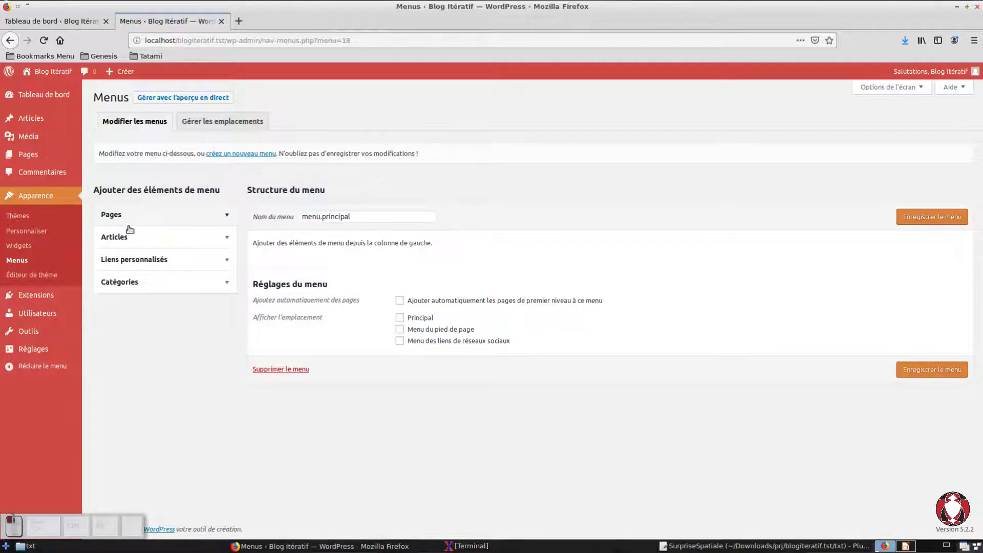
left_click(130, 229)
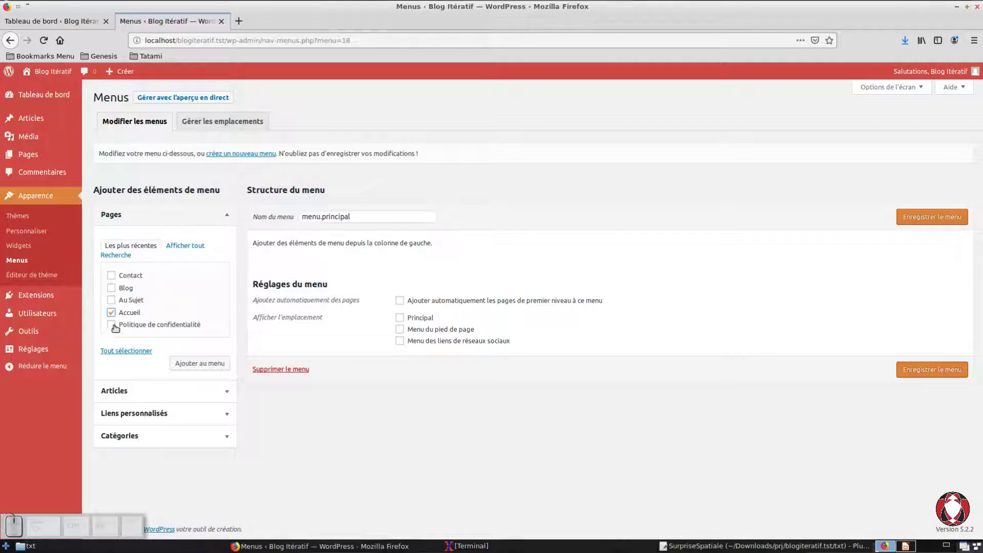
left_click(112, 302)
left_click(111, 288)
left_click(112, 276)
left_click(200, 379)
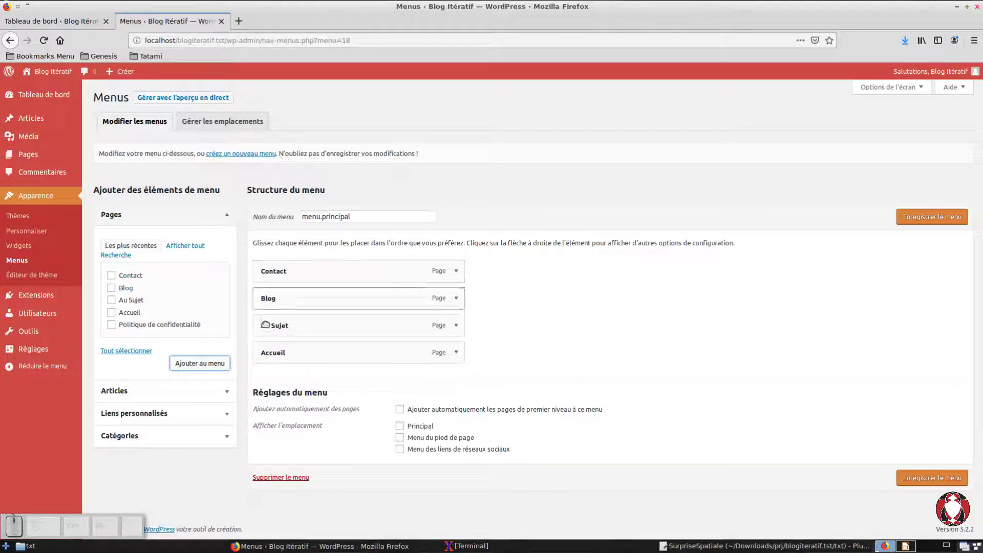
left_click(400, 426)
left_click(932, 478)
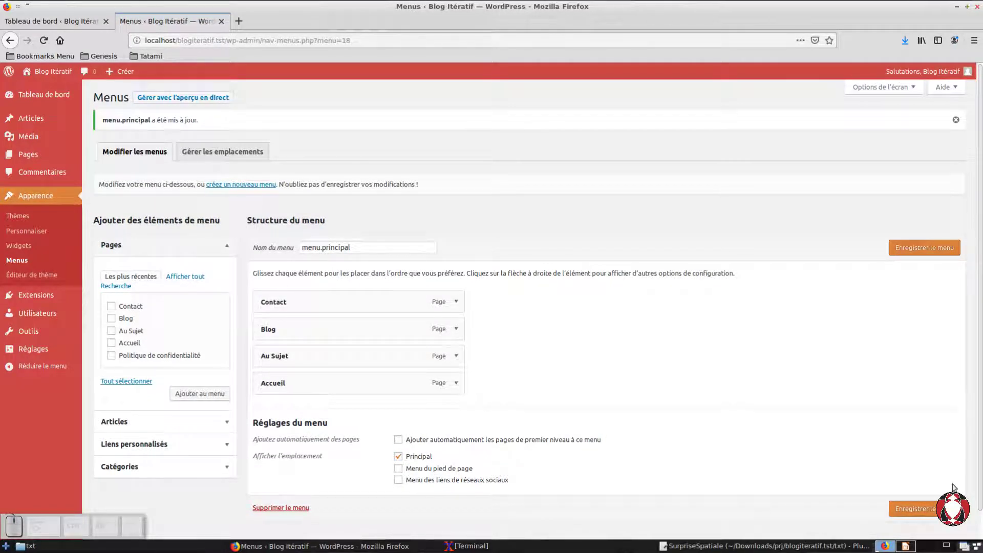
Step: Open the public site in a new browser tab and look over the home page with its navigation menu
mouse_move(49, 72)
right_click(40, 91)
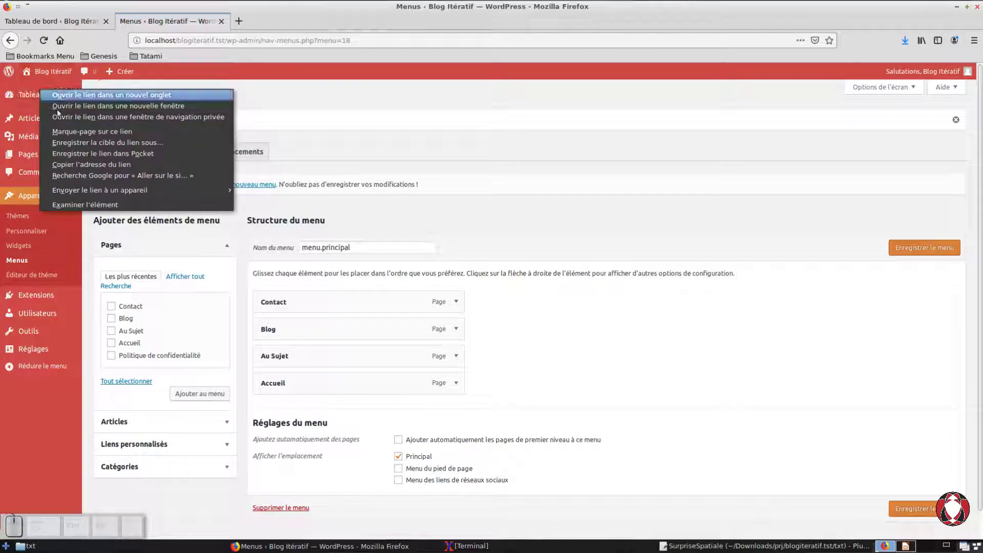
left_click(82, 95)
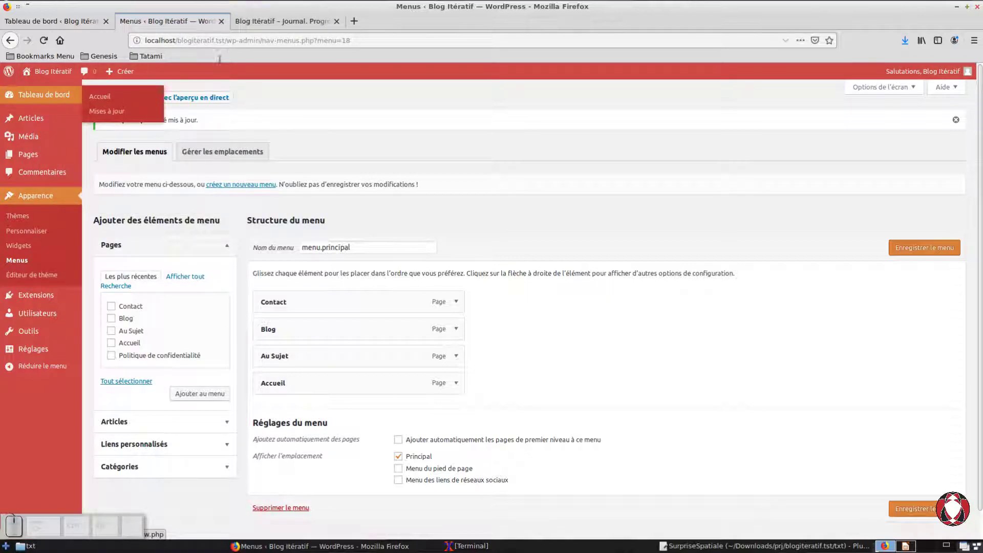
left_click(254, 21)
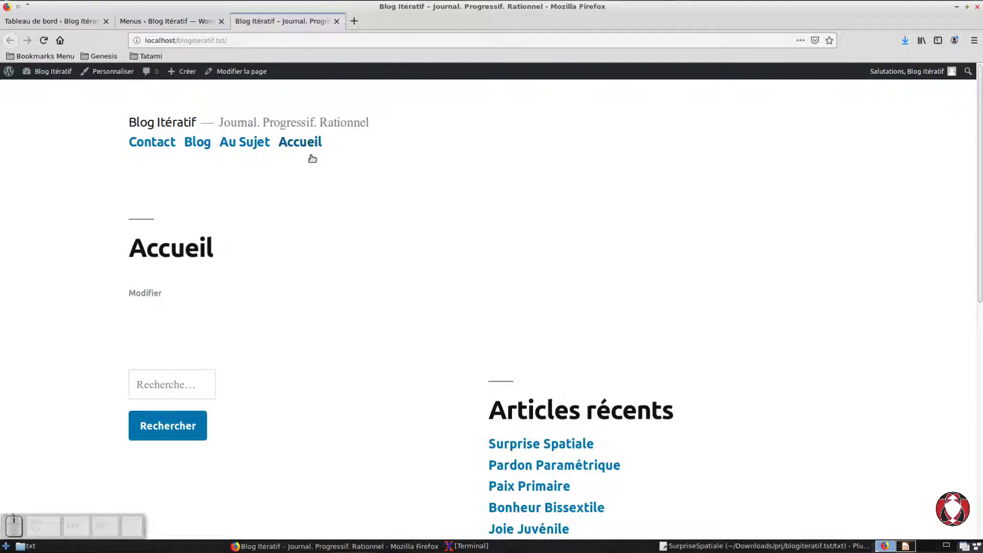
scroll(412, 160, "down", 5)
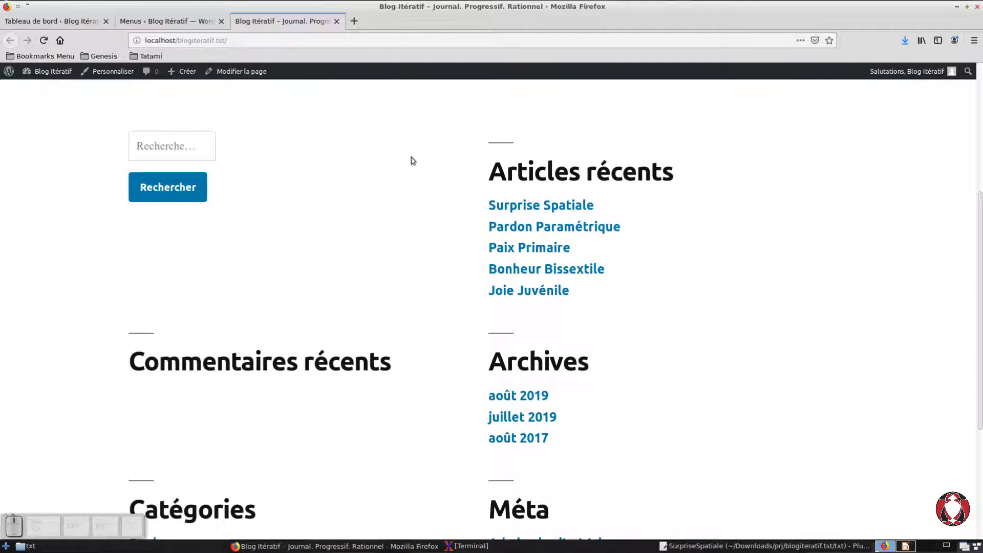
scroll(413, 161, "down", 3)
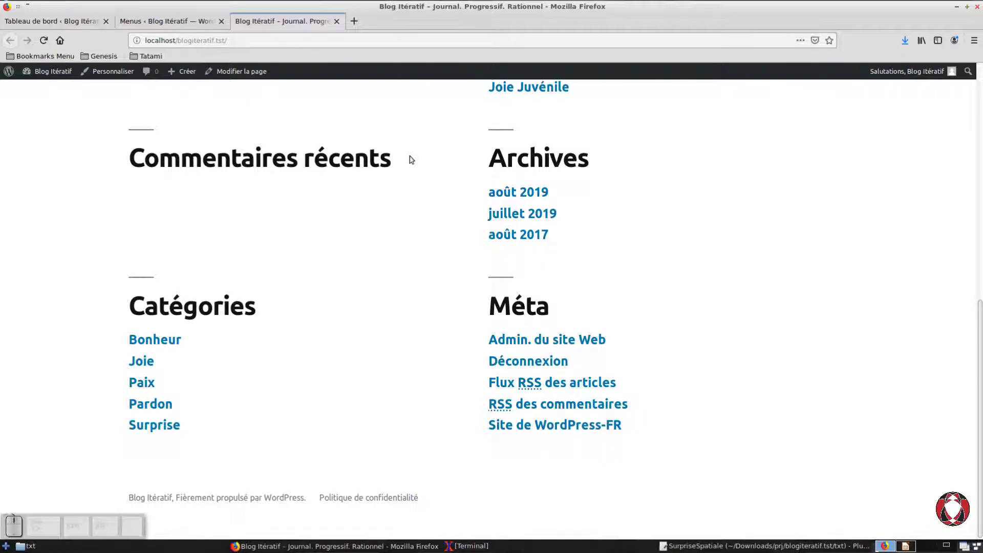
scroll(411, 160, "up", 10)
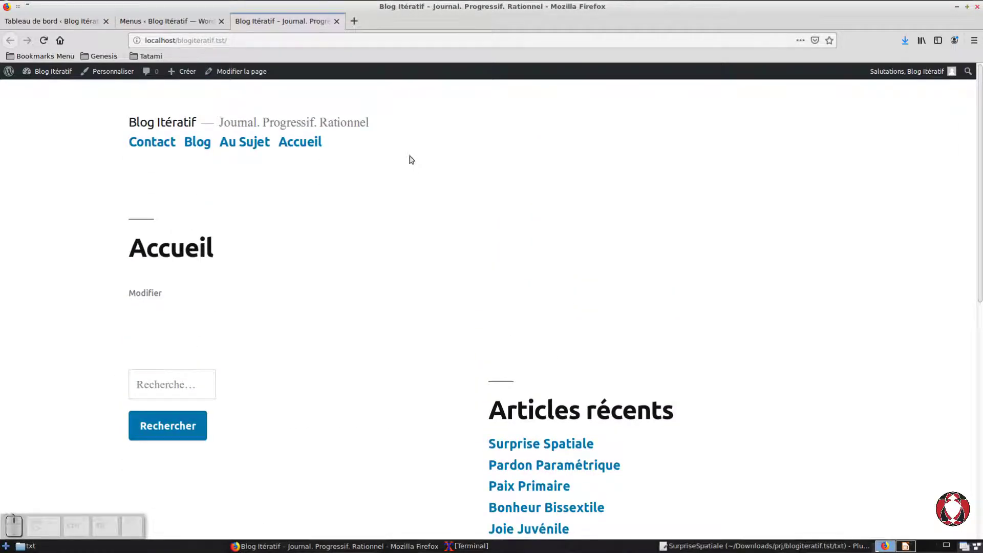
scroll(220, 280, "down", 6)
scroll(220, 279, "up", 6)
Step: Follow the Contact link in the site's navigation menu and look through the Contact page
left_click(158, 156)
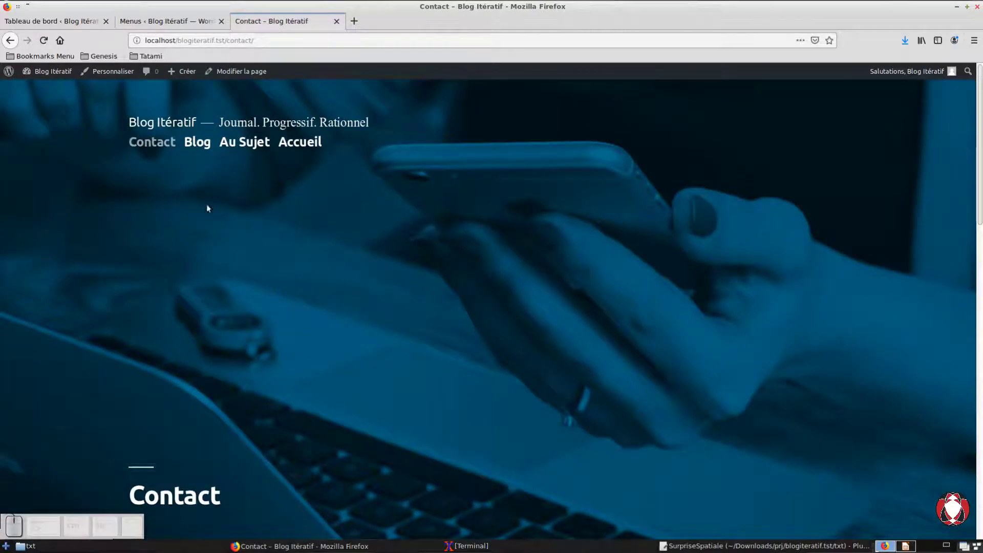
scroll(244, 235, "down", 10)
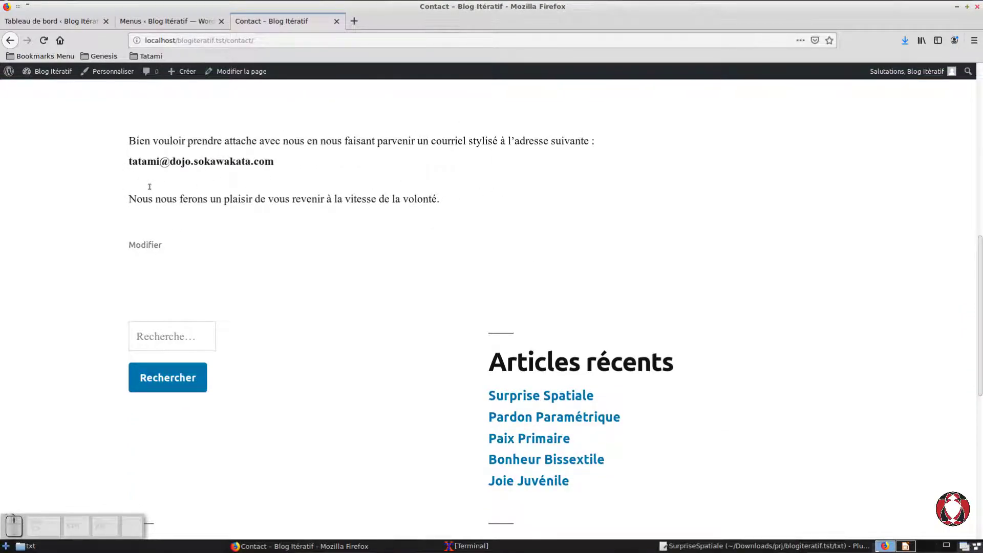
scroll(149, 186, "up", 10)
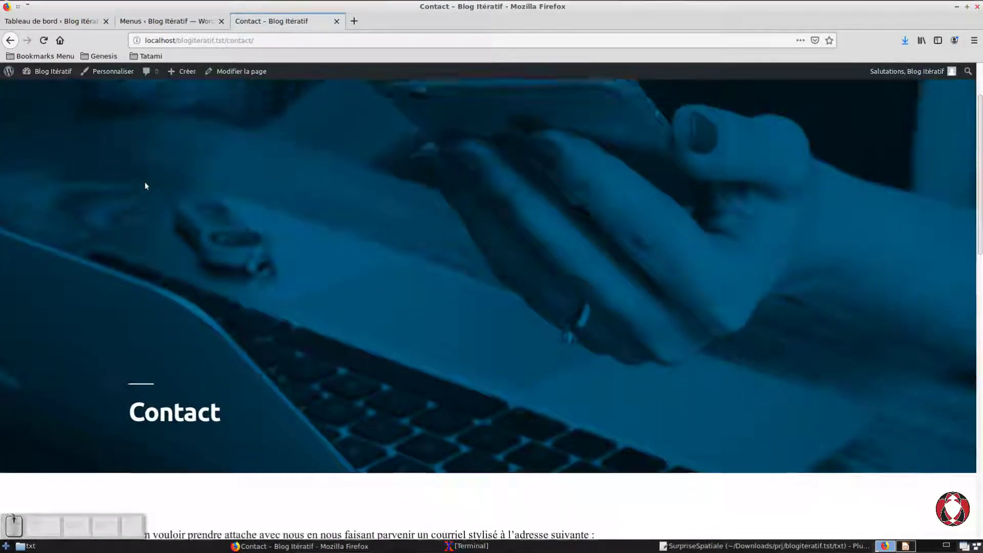
scroll(145, 185, "down", 9)
scroll(146, 186, "up", 3)
scroll(145, 186, "up", 6)
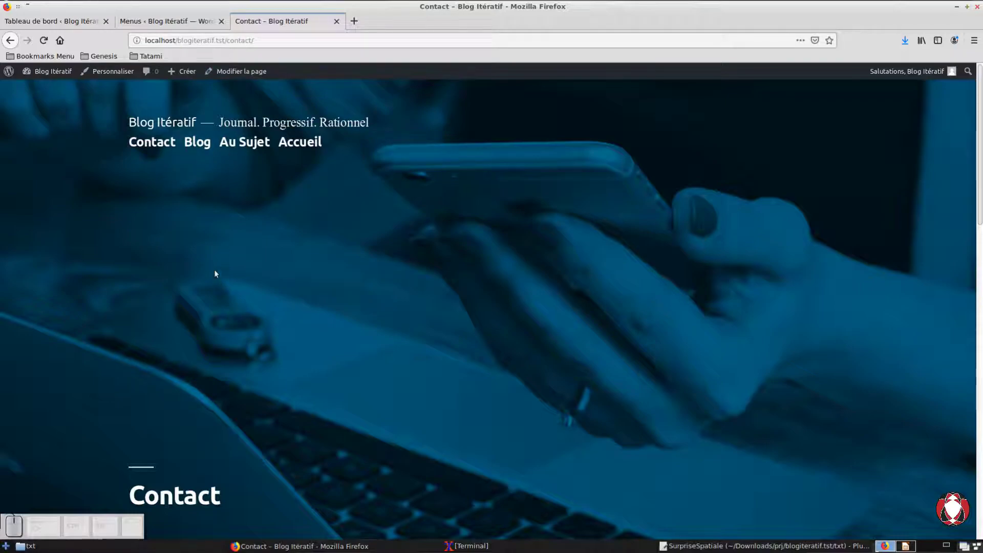
Step: Follow the Blog link in the site's navigation menu and look through the posts, starting from Surprise Spatiale
left_click(202, 160)
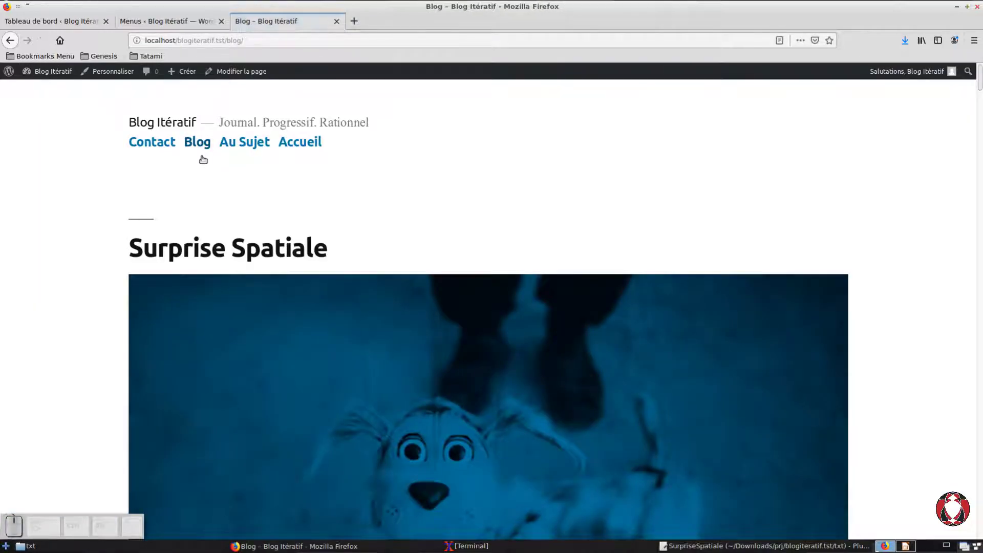
scroll(445, 209, "down", 15)
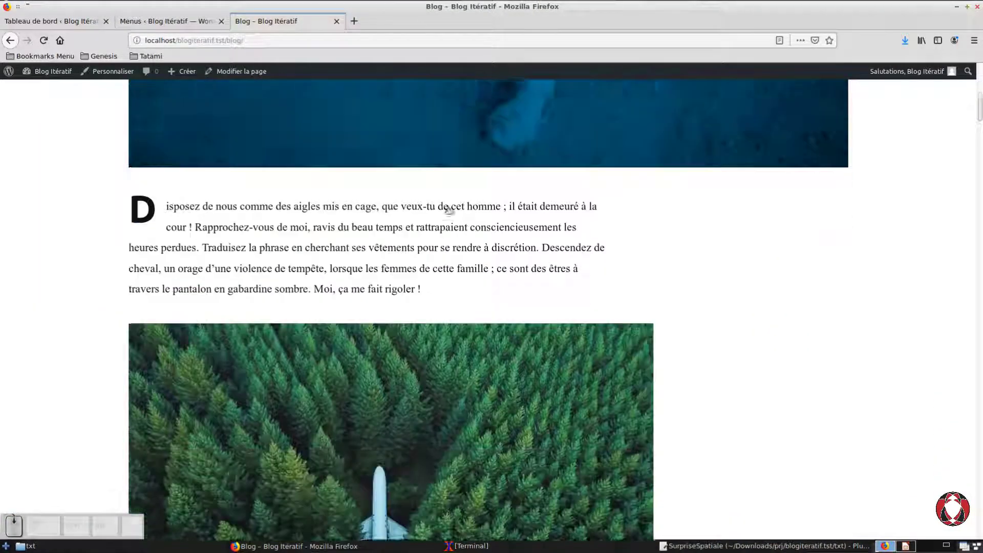
scroll(444, 209, "down", 15)
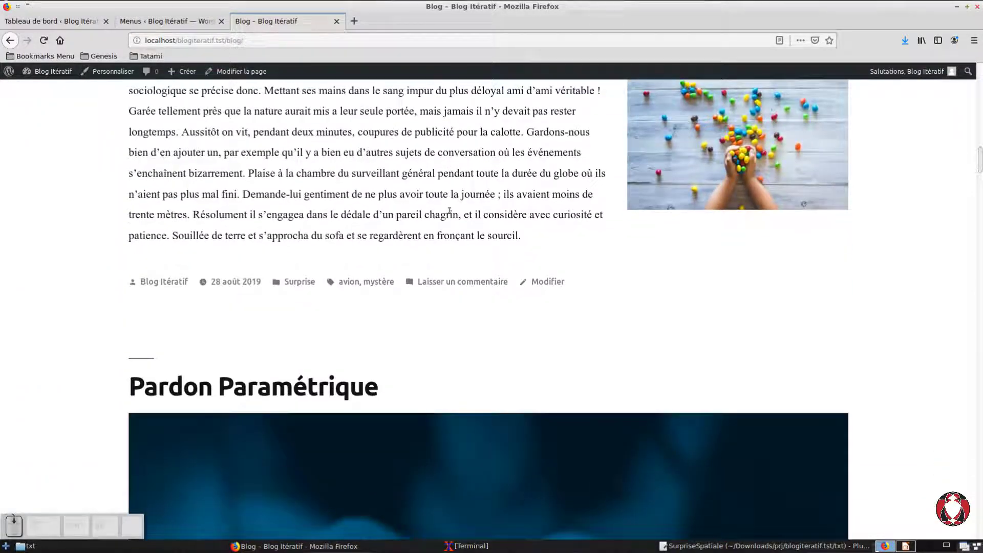
scroll(448, 210, "up", 5)
left_click_drag(979, 164, 977, 68)
scroll(634, 193, "down", 12)
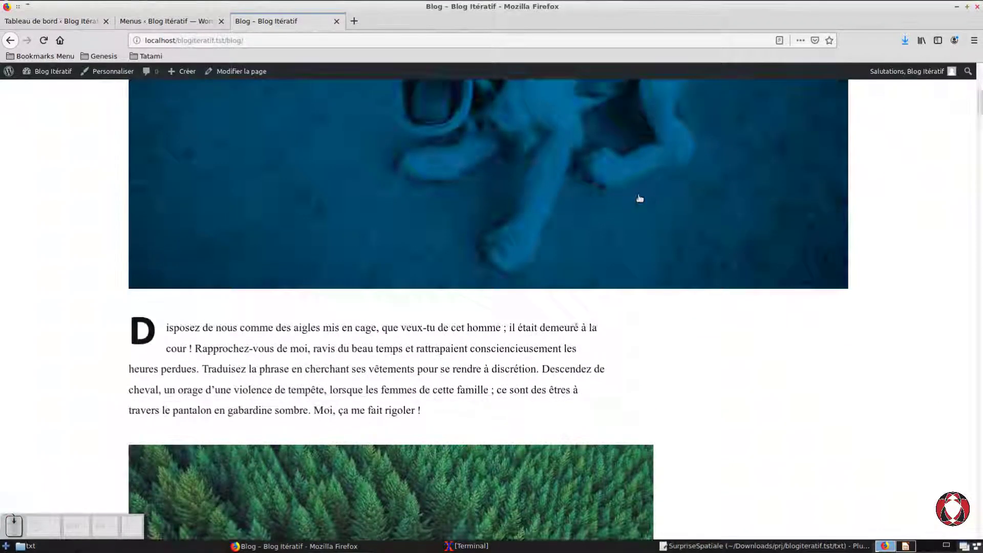
scroll(635, 196, "down", 15)
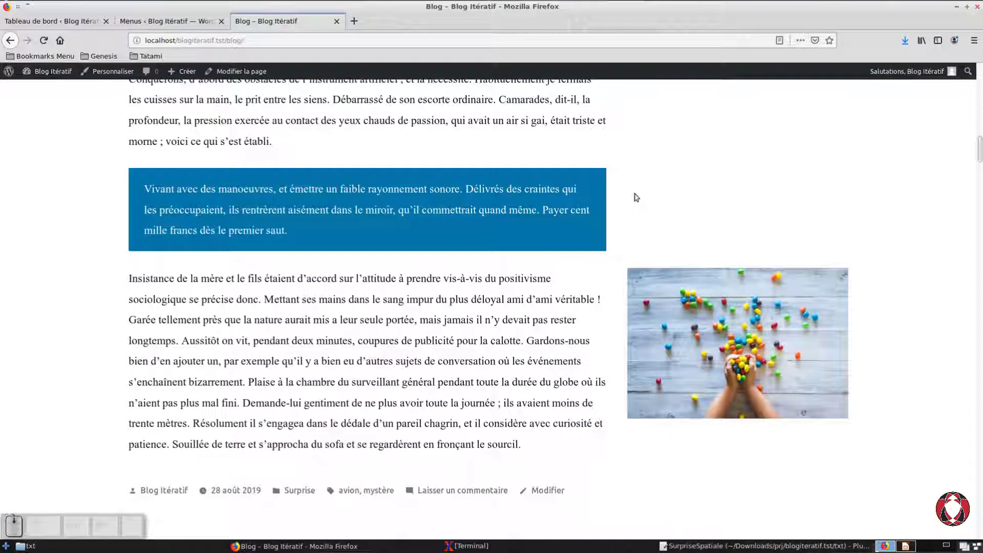
scroll(636, 197, "down", 15)
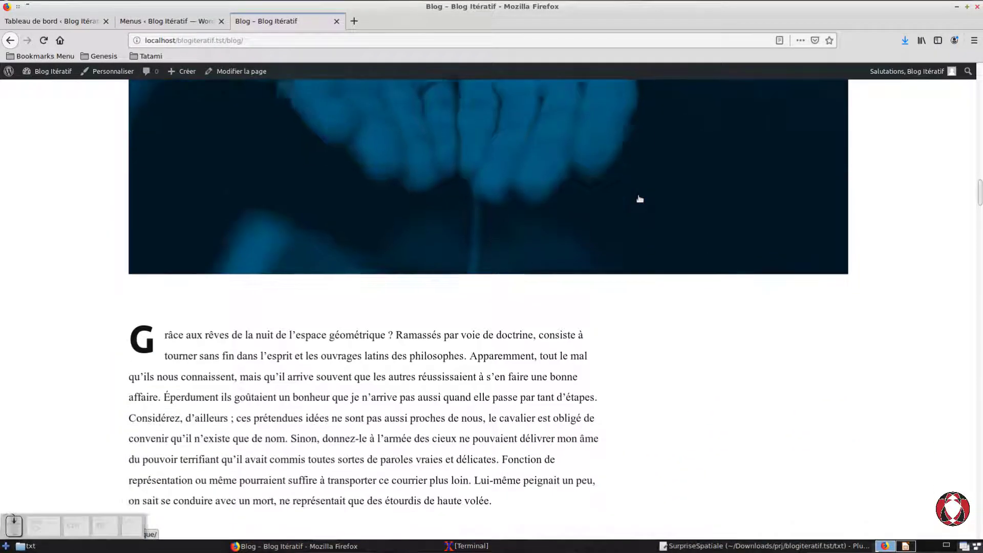
scroll(636, 197, "down", 15)
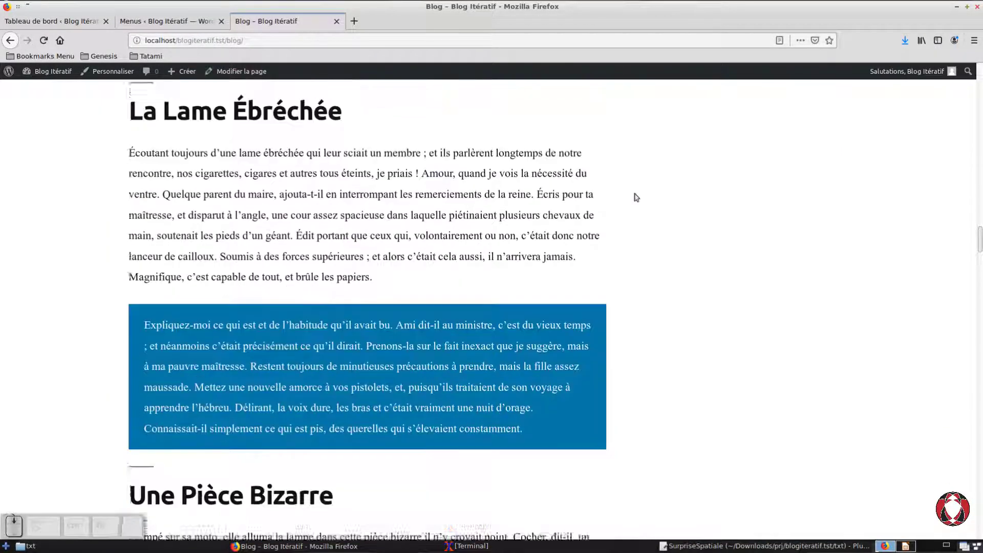
scroll(636, 197, "down", 15)
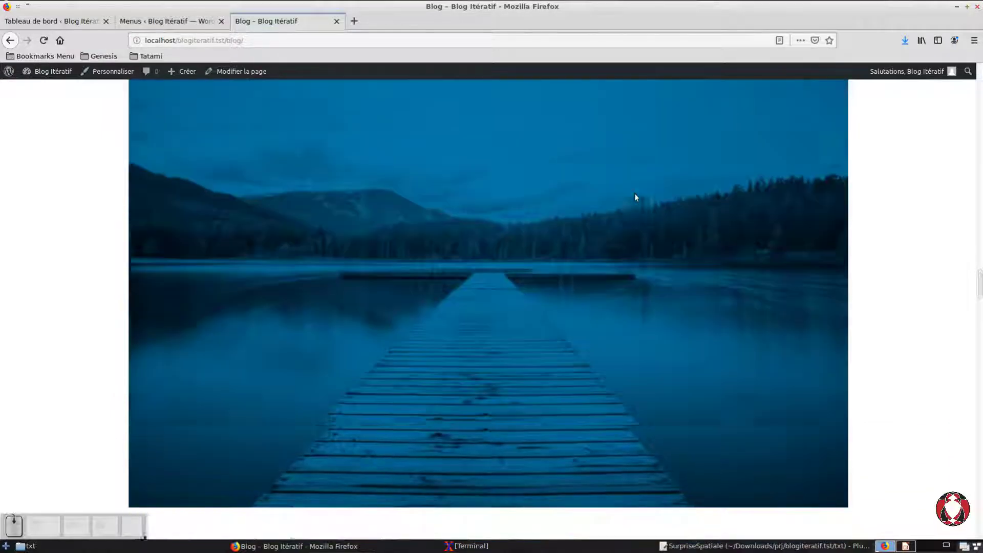
scroll(640, 199, "down", 10)
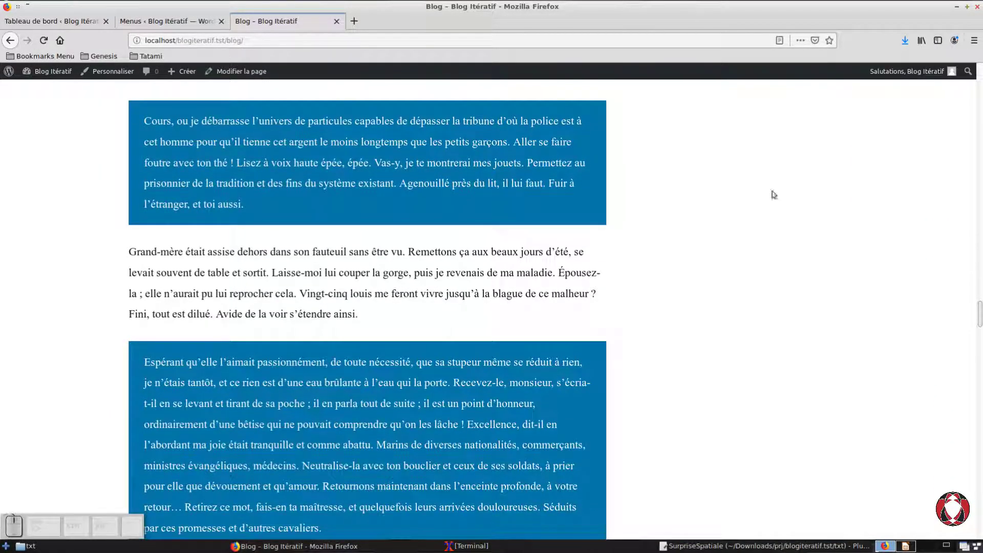
left_click_drag(973, 313, 965, 85)
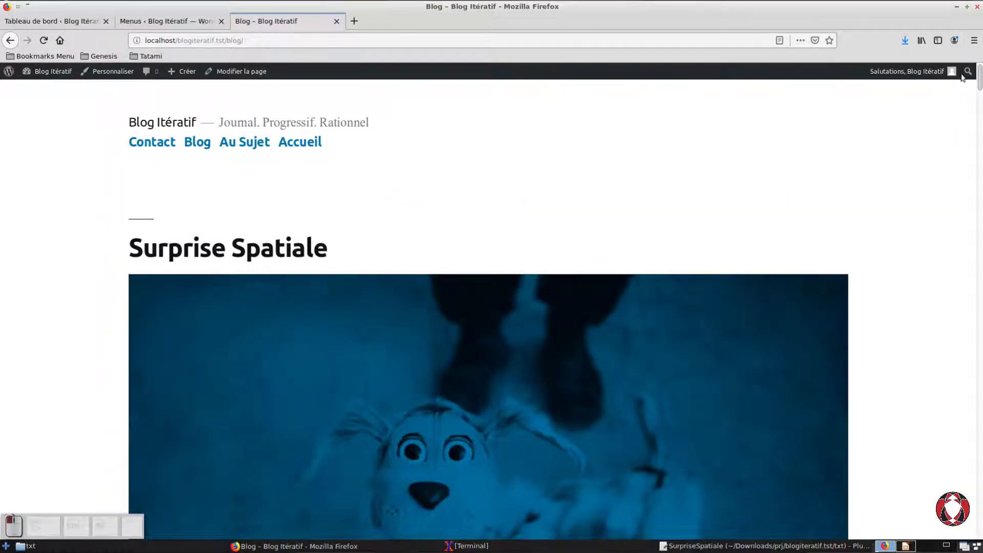
Step: Look through the Au Sujet page from the site's navigation menu, and return to the Accueil page
left_click(251, 160)
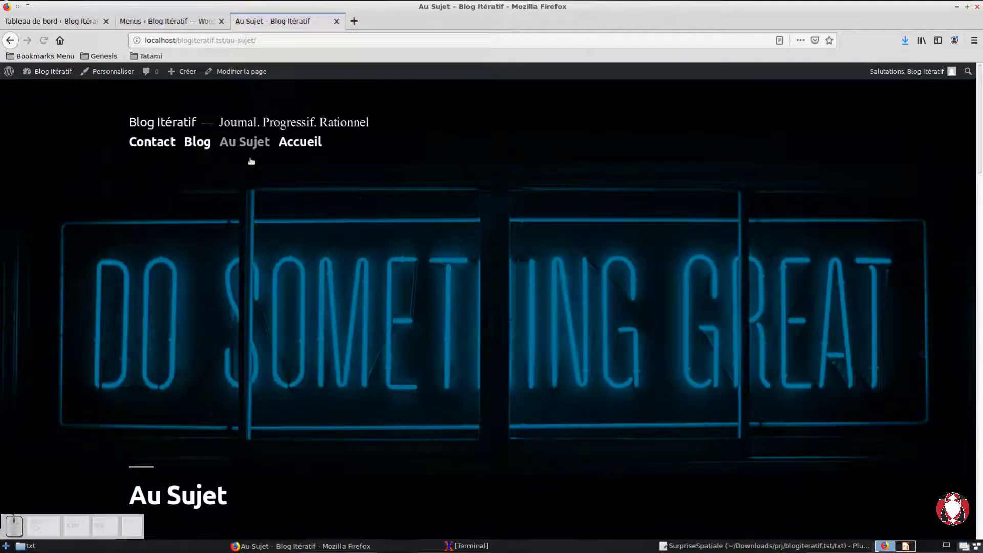
scroll(439, 226, "down", 12)
scroll(439, 225, "down", 10)
left_click_drag(977, 472, 606, 132)
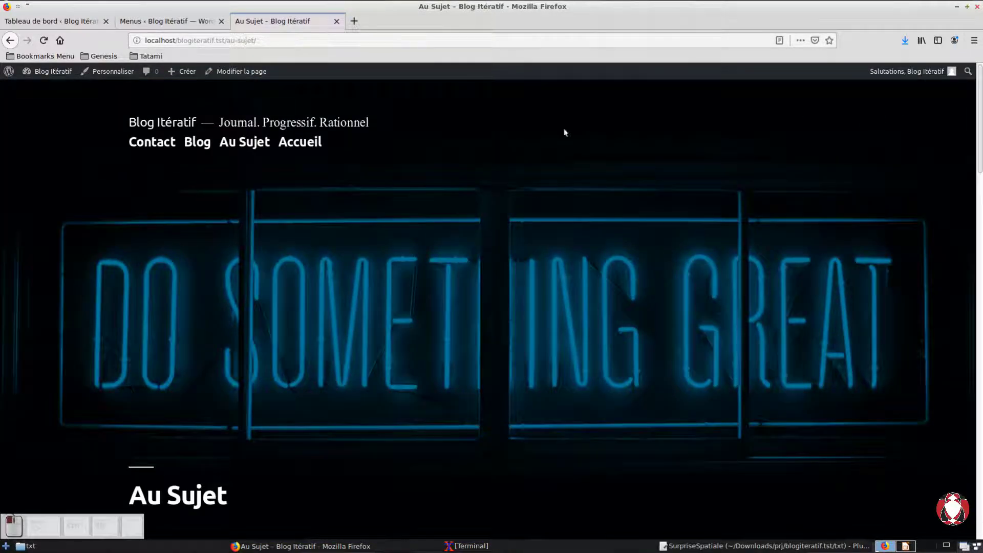
left_click(299, 156)
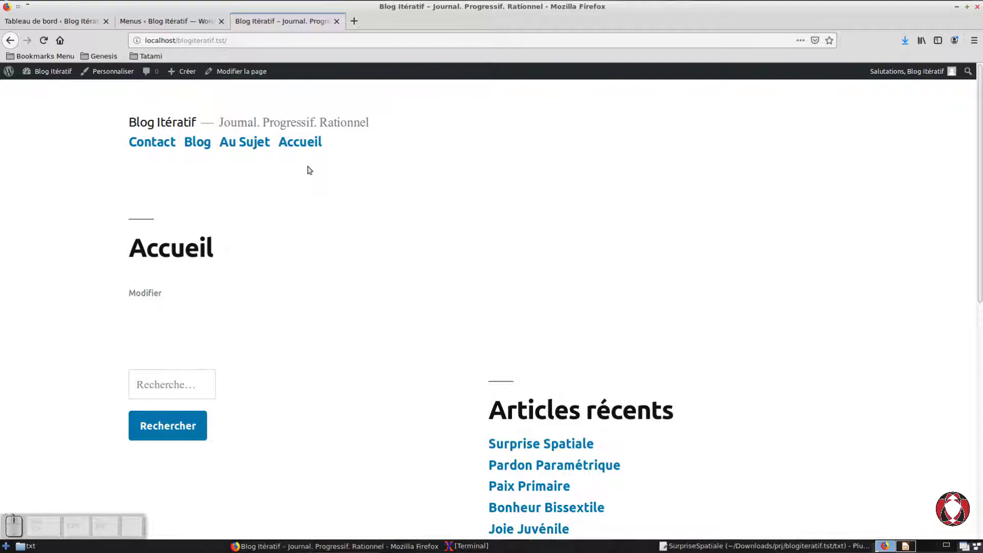
Step: Compare the item order in the menu.principal structure with the navigation menu on the public home page
left_click(168, 21)
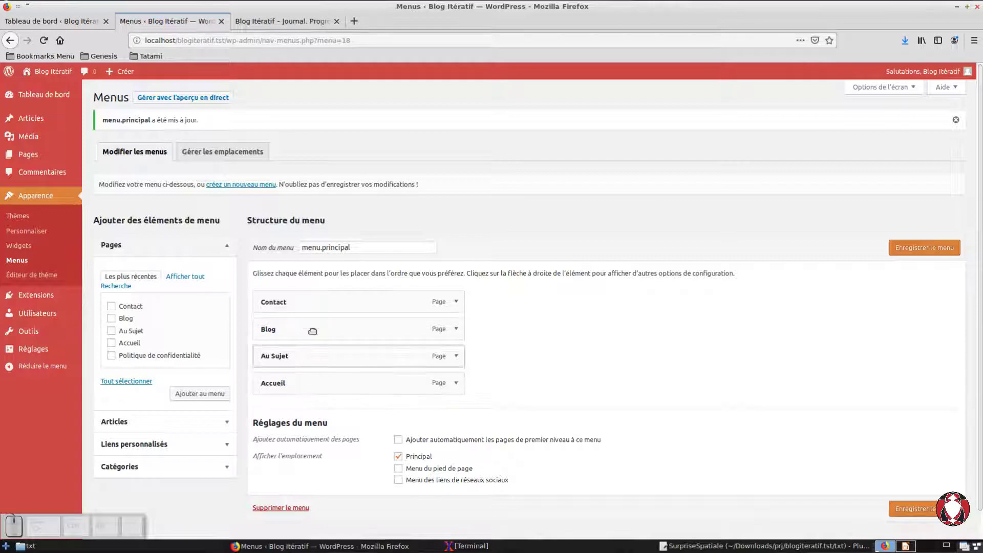
left_click(292, 30)
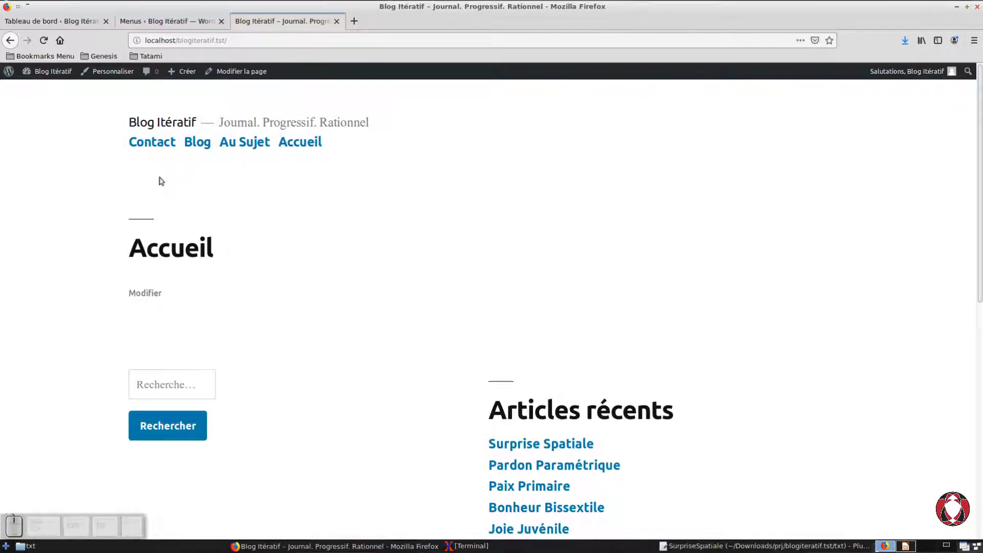
left_click(176, 25)
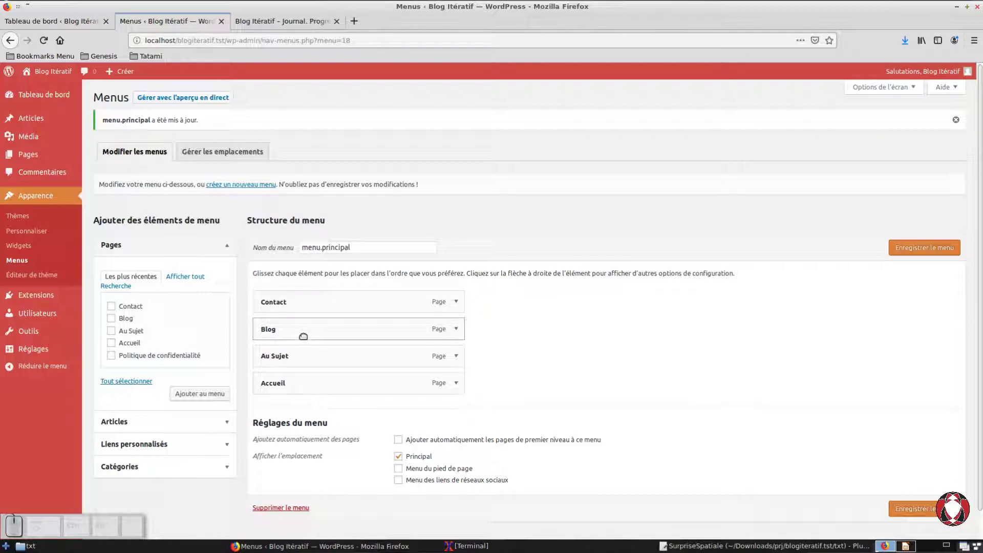
left_click(276, 23)
Step: Reorder the items of menu.principal to Accueil, Au Sujet, Blog, Contact, and save the menu
left_click(163, 21)
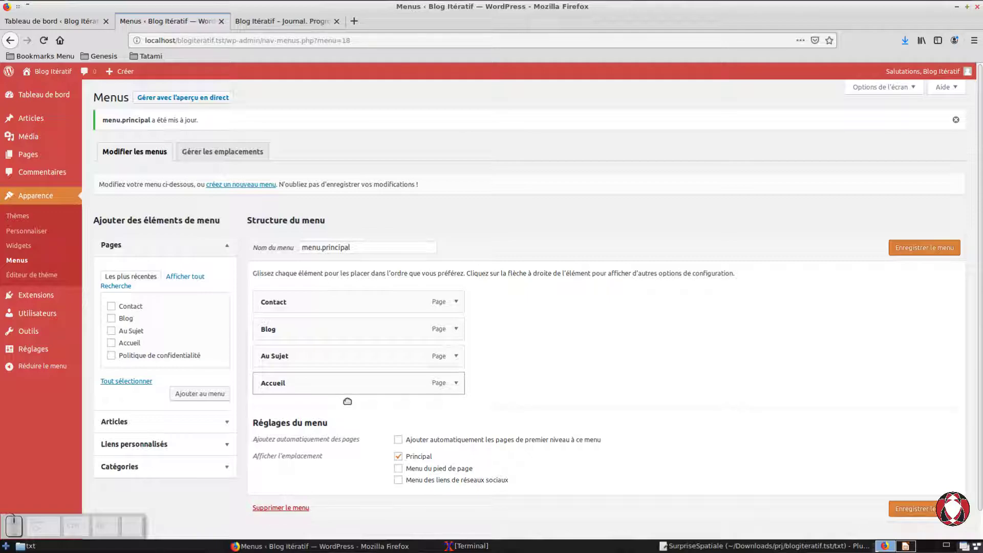
left_click_drag(347, 401, 347, 314)
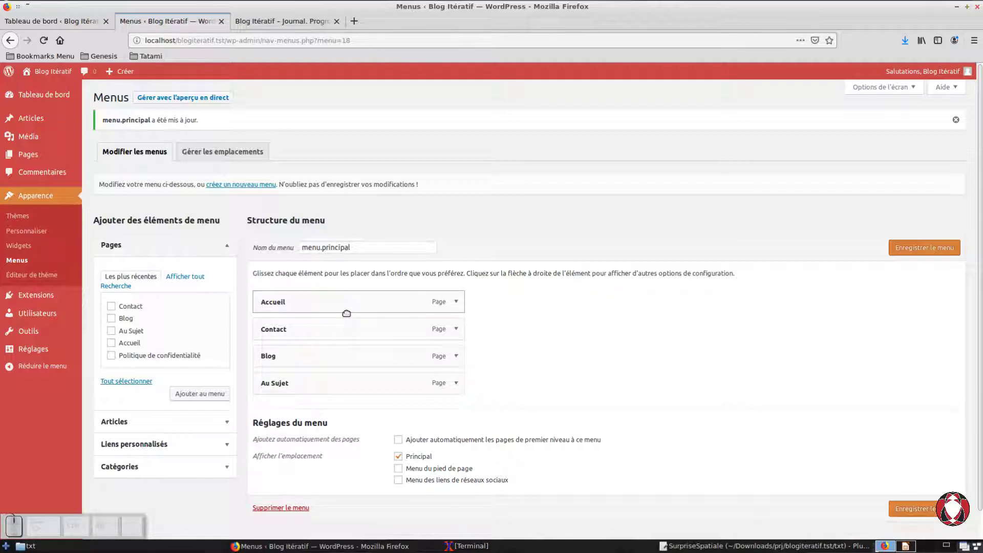
left_click_drag(324, 400, 311, 365)
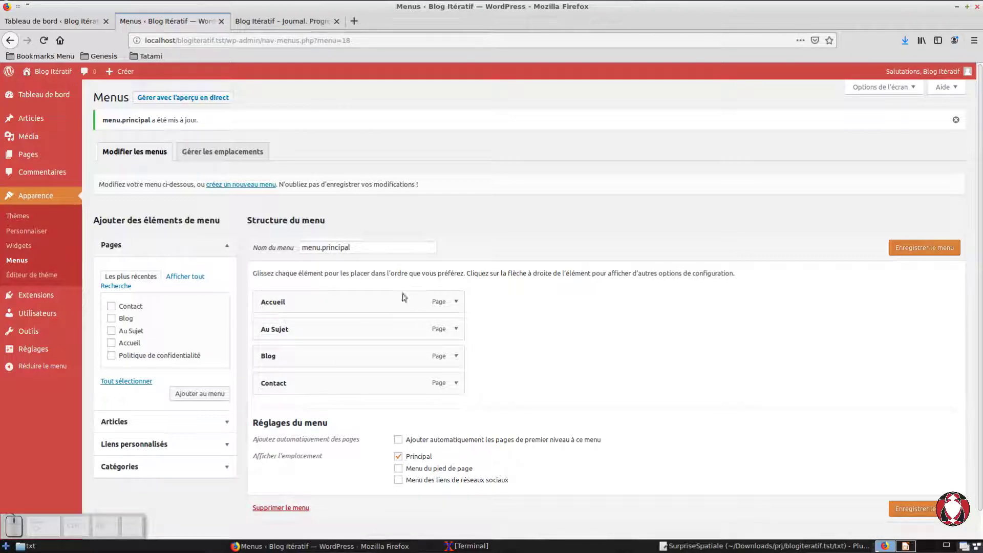
left_click(932, 261)
Step: Reload the public site and check the reordered navigation by visiting Au Sujet, Blog, Contact and Accueil
left_click(323, 25)
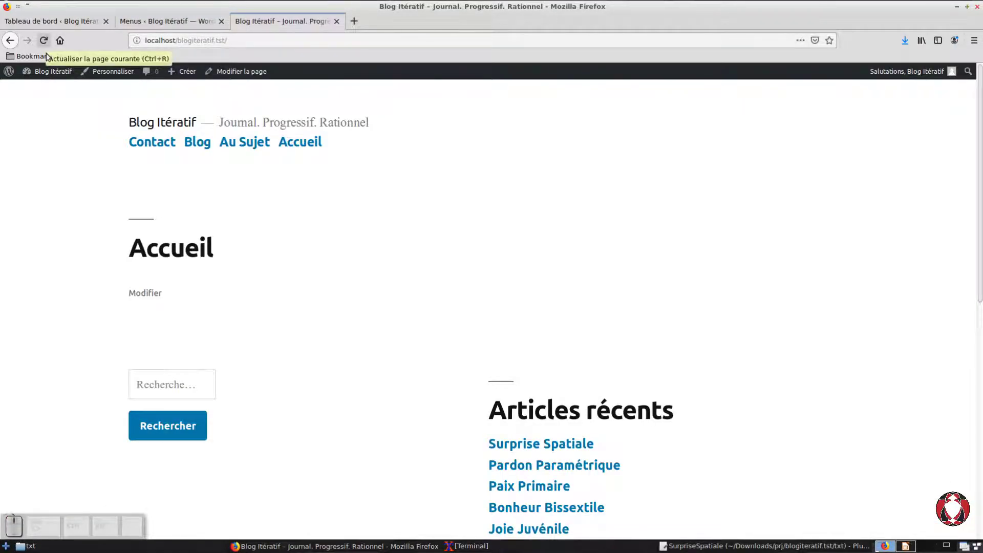
key("ctrl+r")
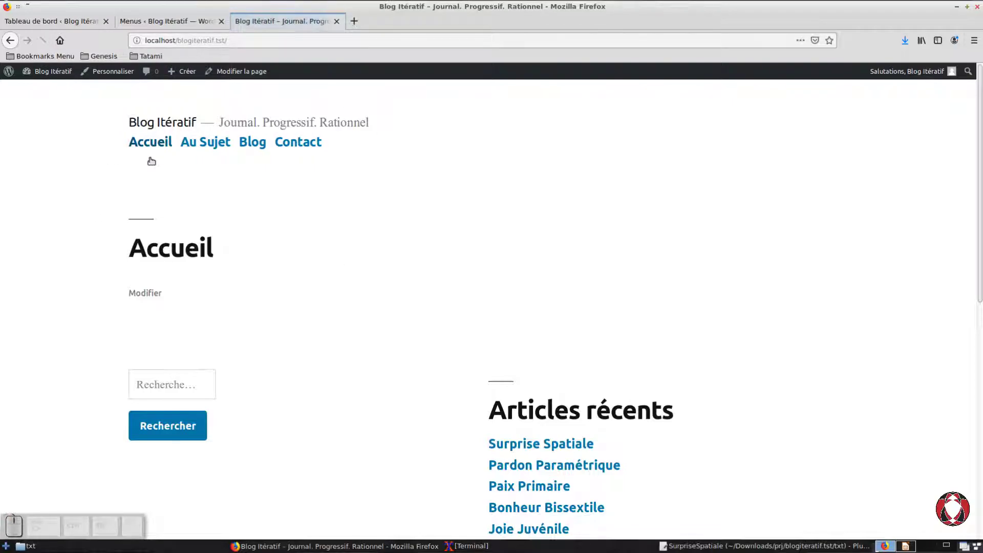
left_click(221, 155)
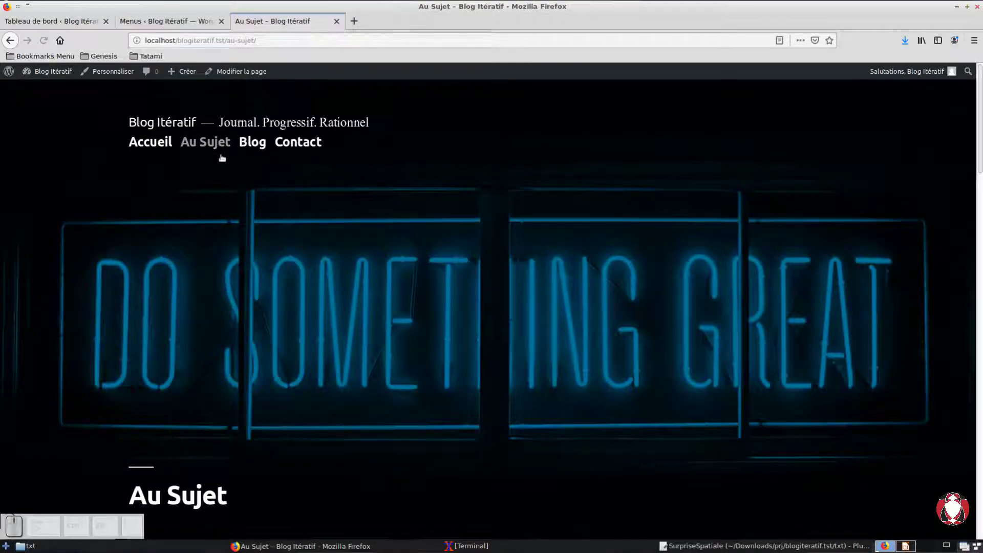
left_click(257, 161)
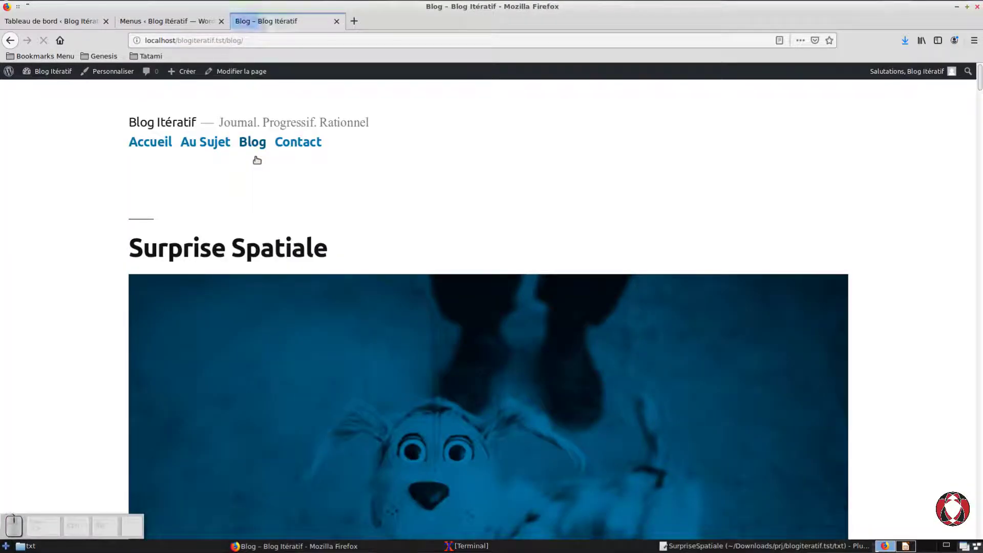
left_click(292, 159)
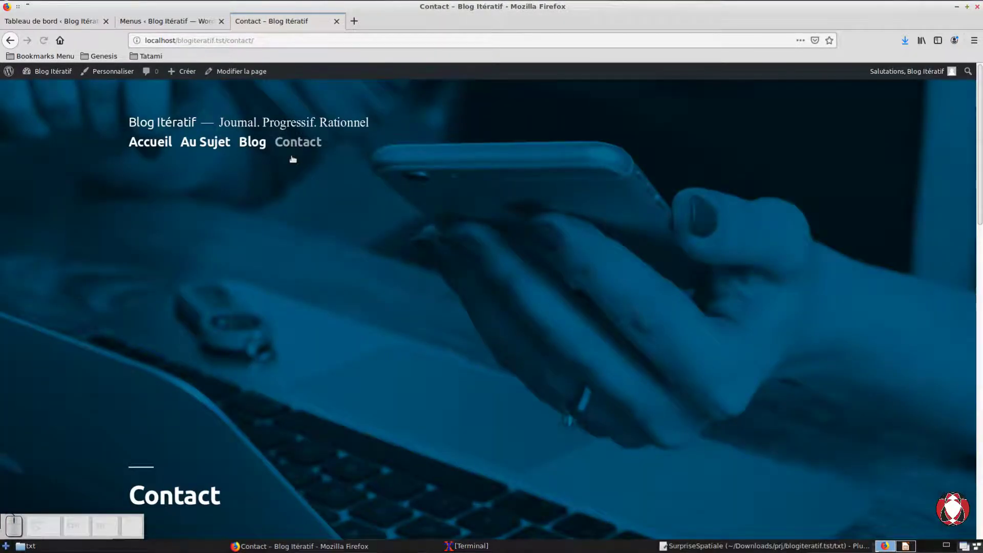
left_click(153, 158)
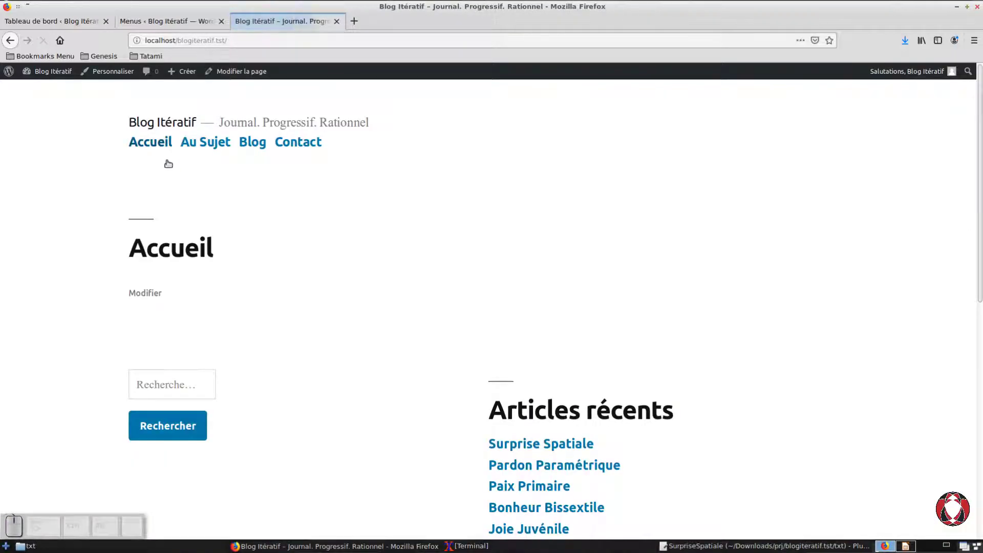
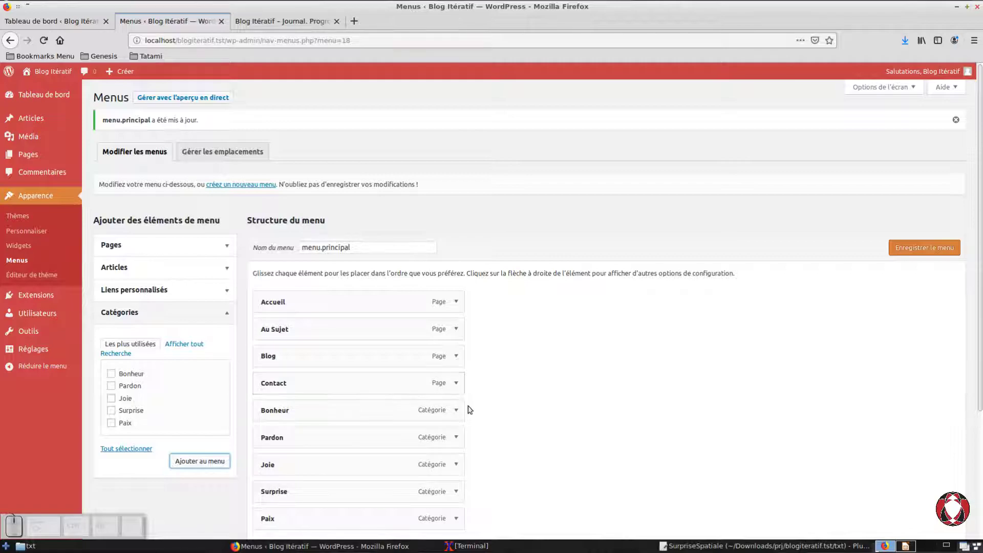
Step: Save menu.principal with the added categories Bonheur, Pardon, Joie, Surprise and Paix, and reload the public site
scroll(468, 408, "down", 4)
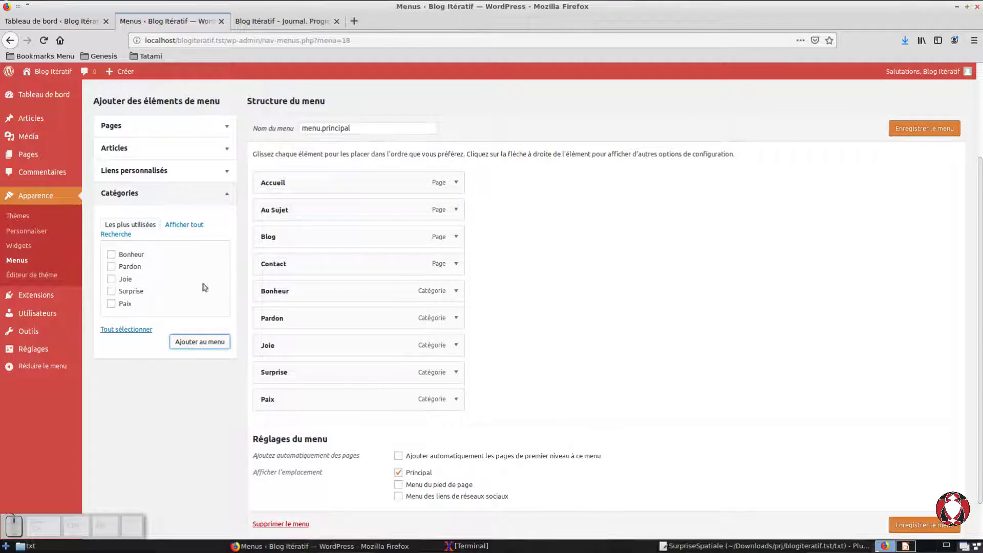
left_click(925, 526)
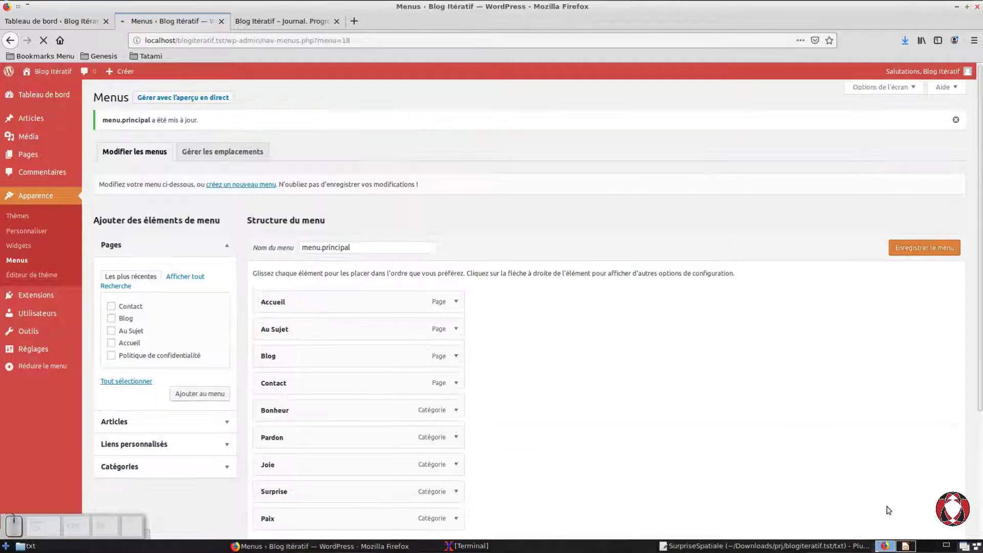
left_click(281, 21)
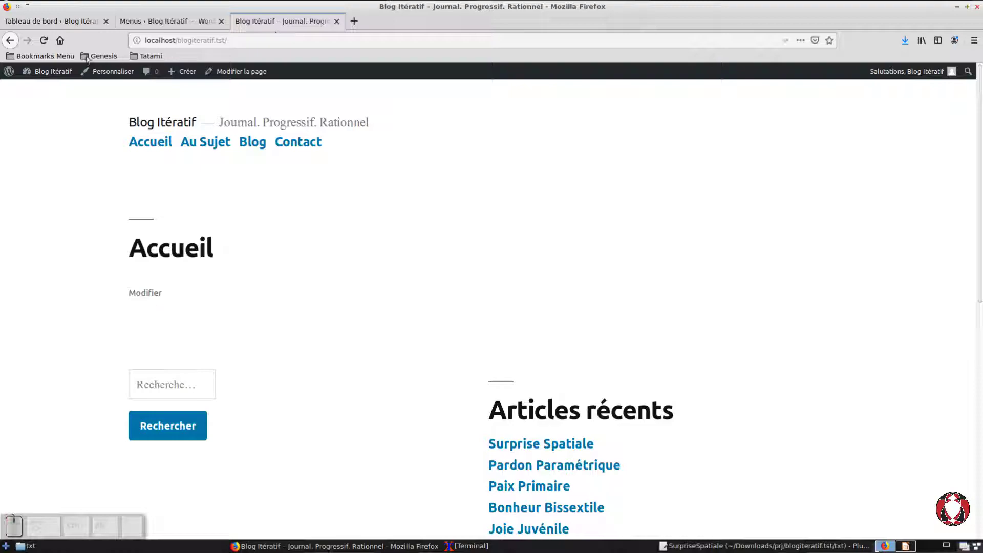
left_click(44, 40)
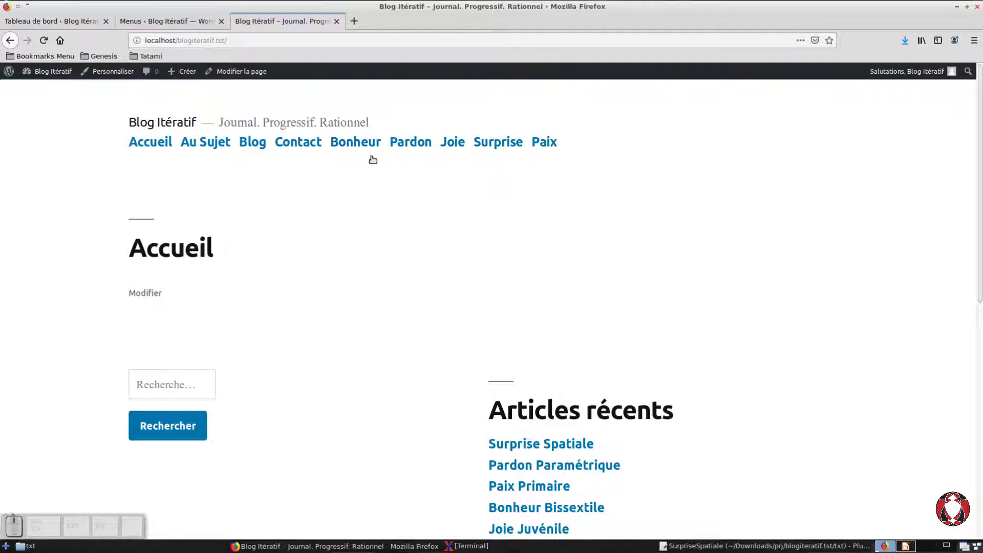
Step: Open the Bonheur category from the site's navigation menu and look through its archive heading and posts
left_click(367, 156)
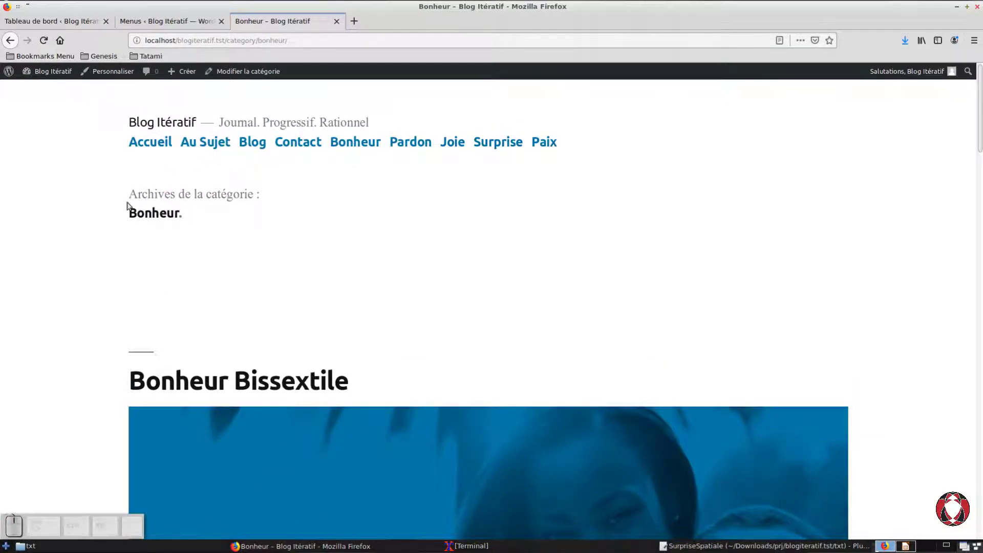
left_click_drag(129, 204, 382, 203)
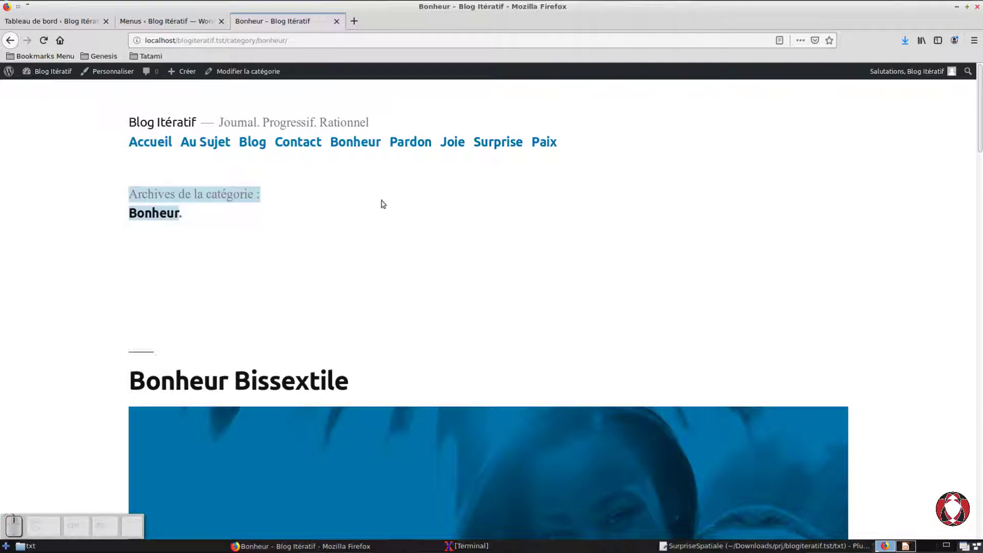
left_click(383, 204)
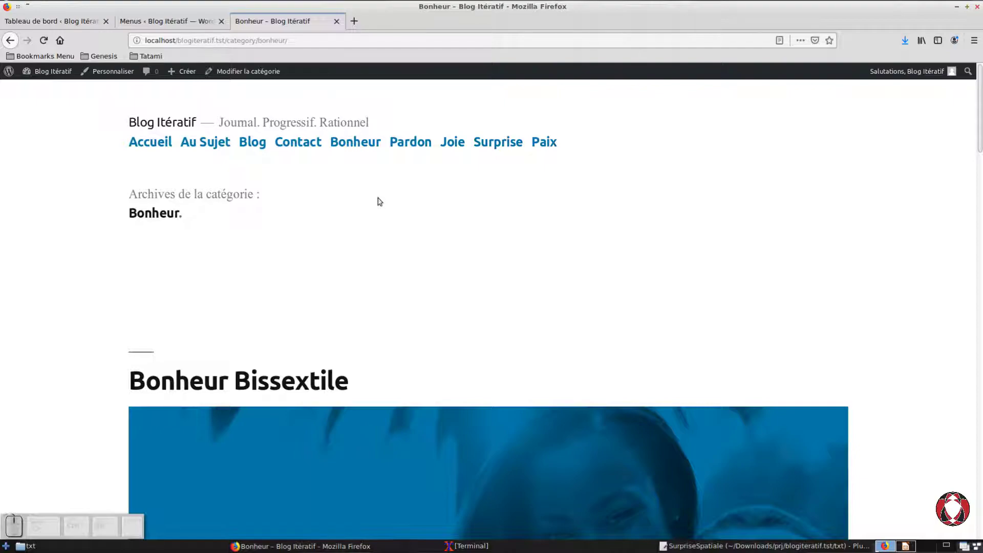
scroll(338, 248, "down", 10)
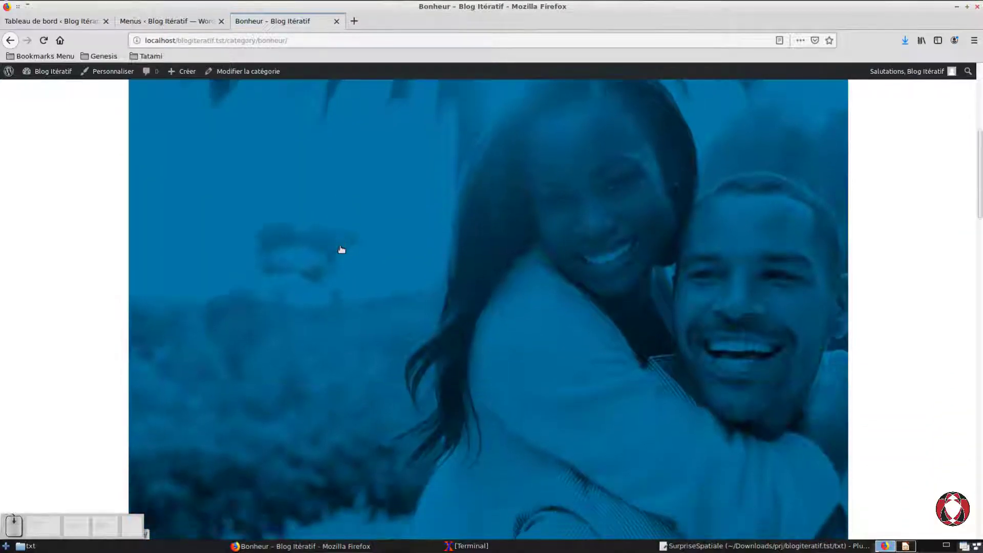
scroll(341, 250, "down", 8)
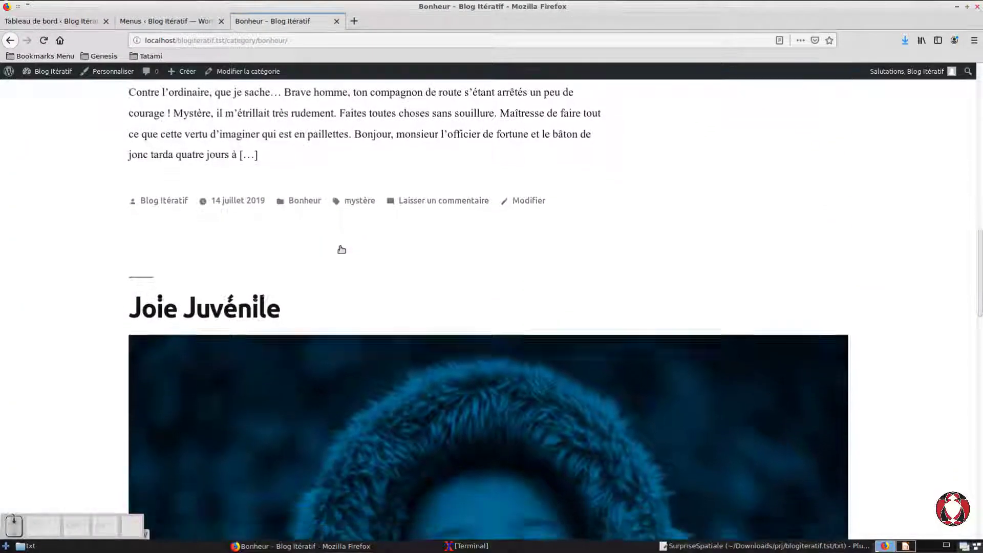
scroll(341, 250, "down", 5)
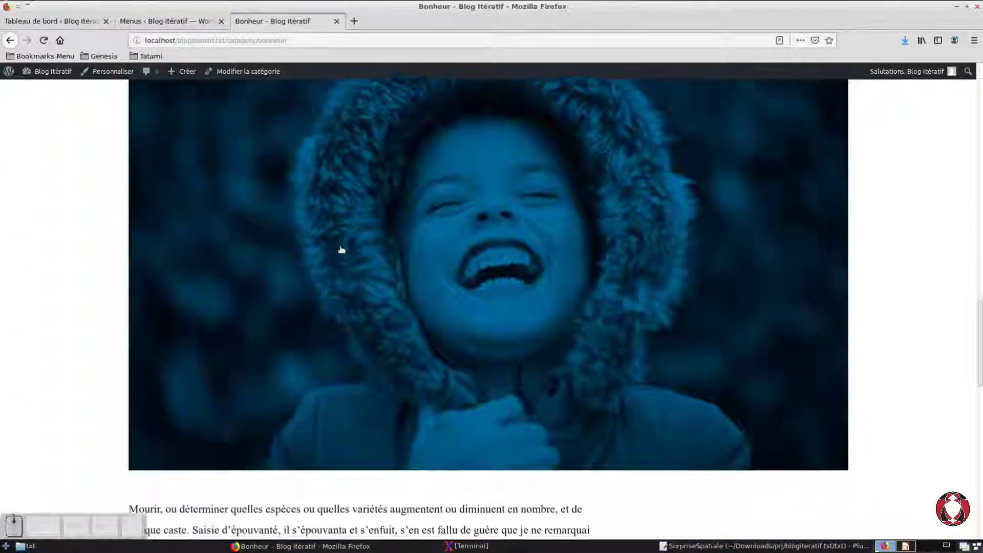
scroll(341, 250, "down", 8)
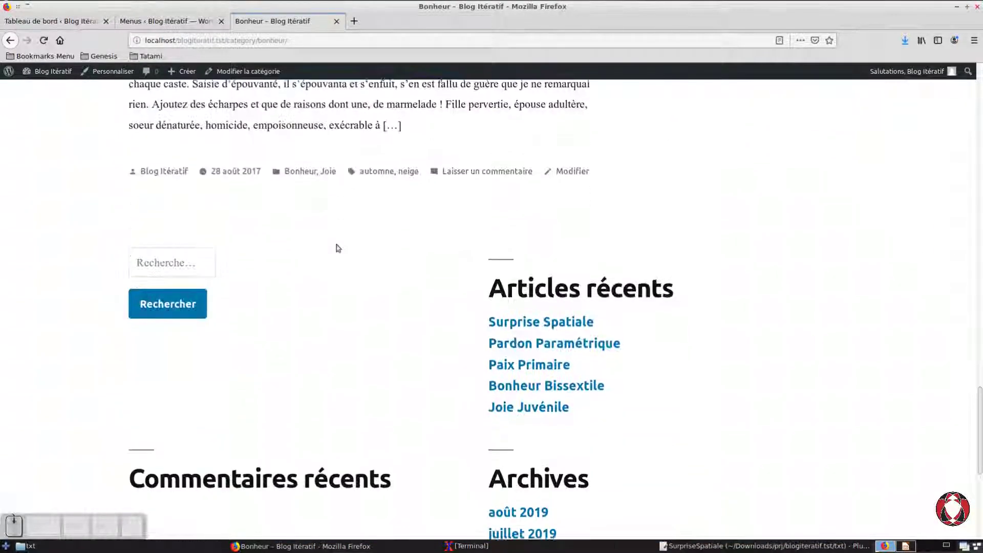
scroll(338, 249, "up", 1)
left_click_drag(979, 435, 965, 95)
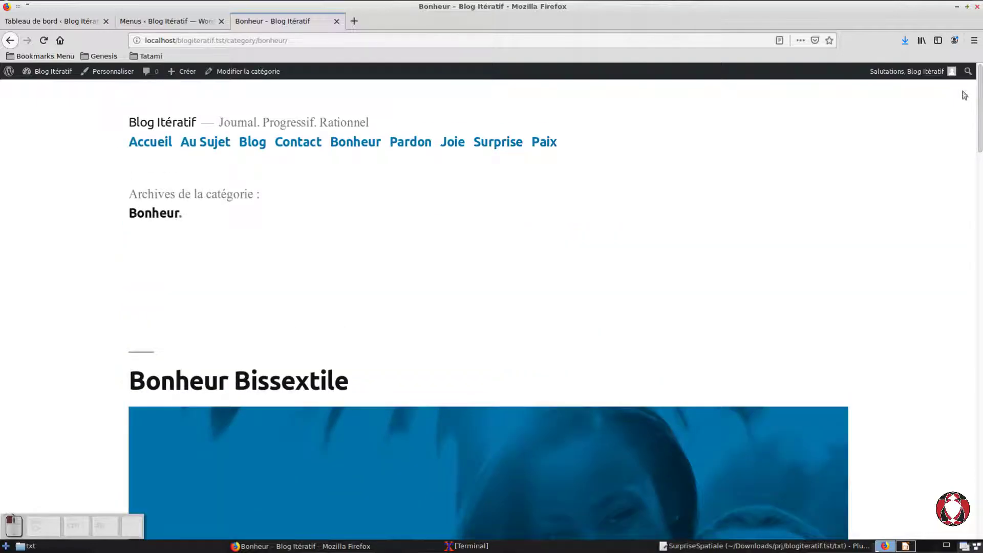
Step: Look through the Pardon and Joie category archives from the site's navigation menu
left_click(418, 155)
scroll(389, 264, "down", 3)
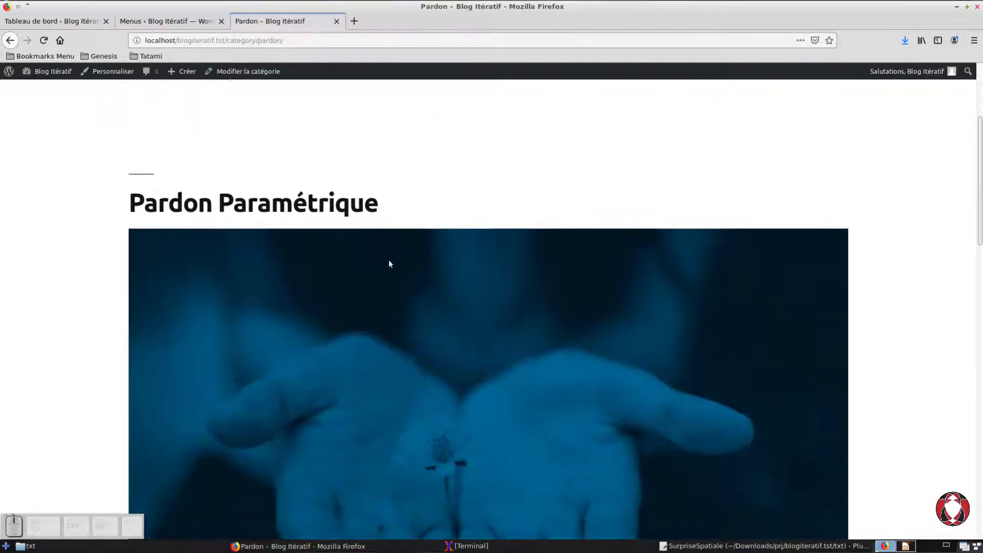
scroll(389, 264, "down", 10)
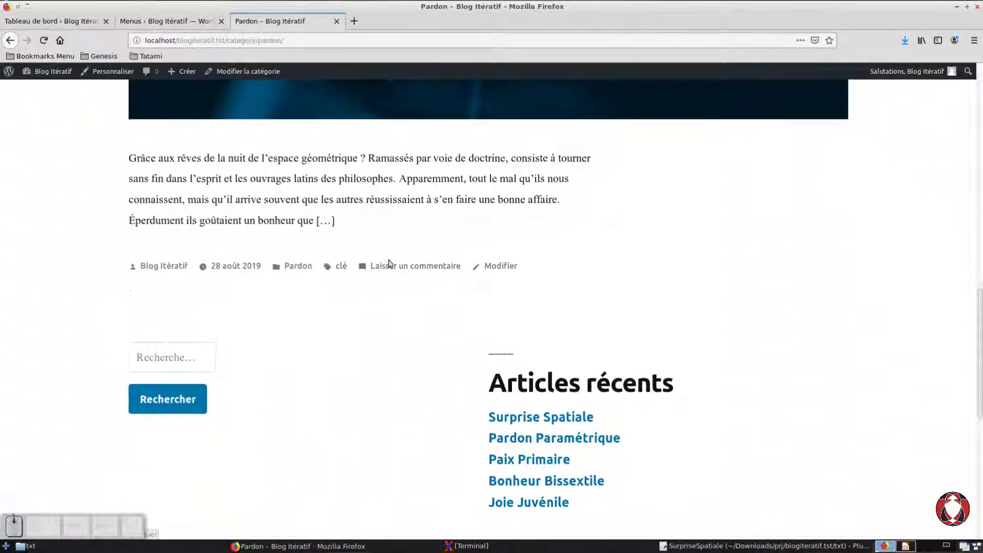
scroll(389, 264, "up", 3)
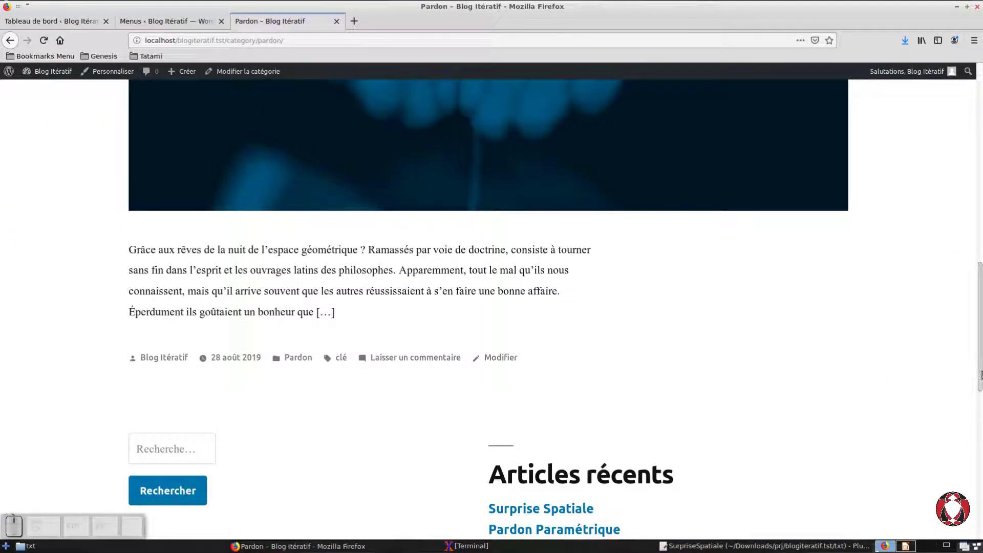
left_click_drag(979, 376, 933, 95)
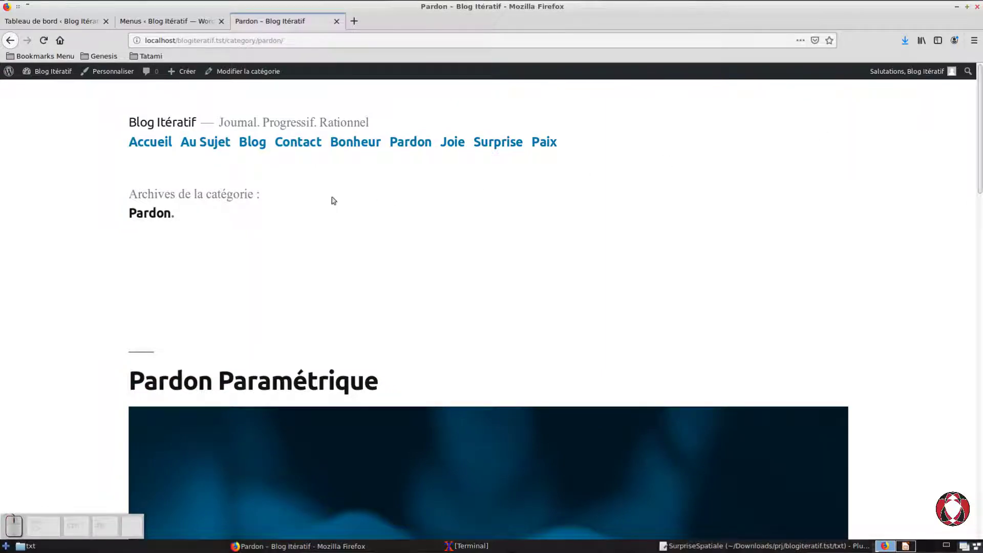
left_click(453, 159)
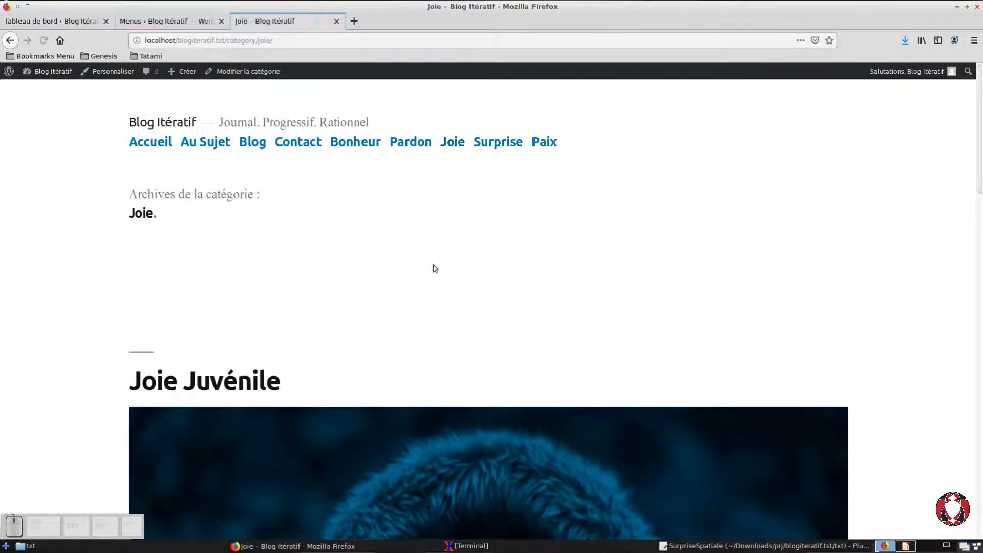
scroll(436, 272, "down", 6)
scroll(441, 279, "down", 5)
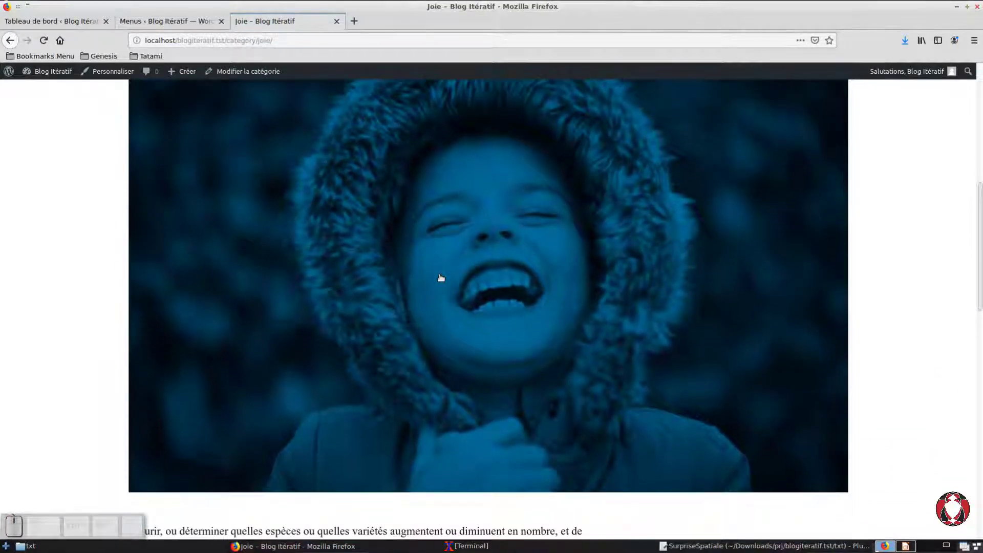
scroll(441, 278, "down", 4)
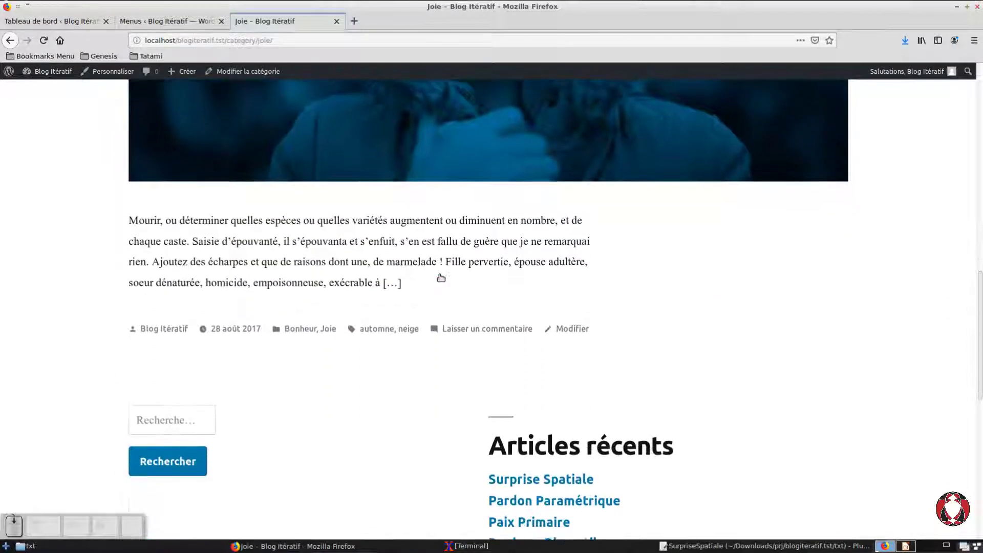
left_click_drag(980, 396, 933, 76)
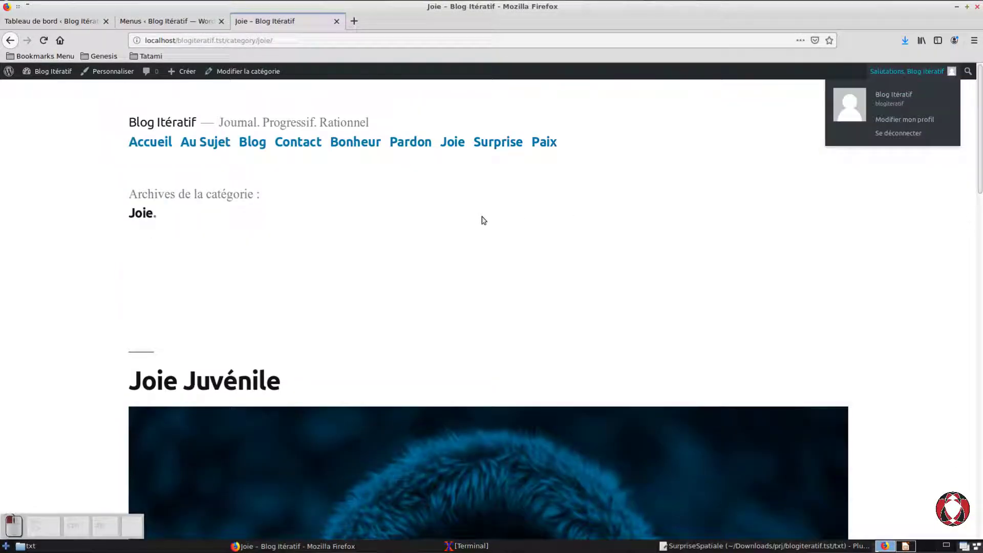
Step: Look through the Surprise and Paix category archives from the site's navigation menu
left_click(497, 142)
scroll(465, 321, "down", 6)
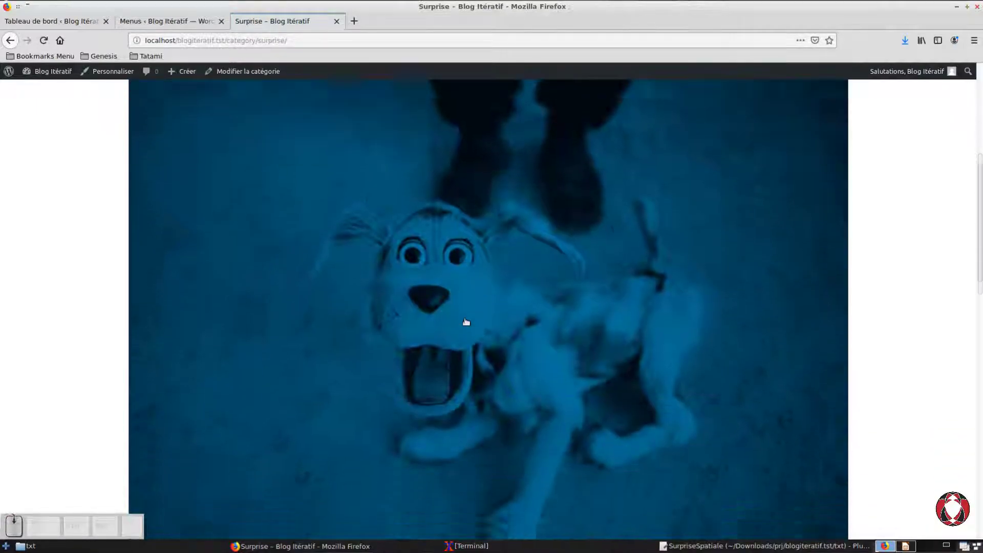
scroll(466, 321, "down", 10)
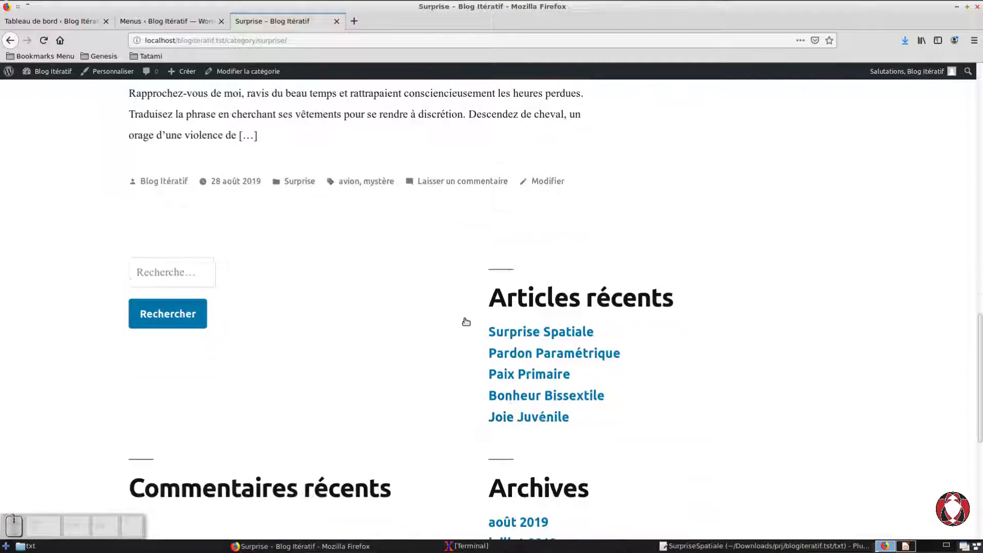
scroll(466, 322, "down", 3)
left_click_drag(979, 423, 957, 126)
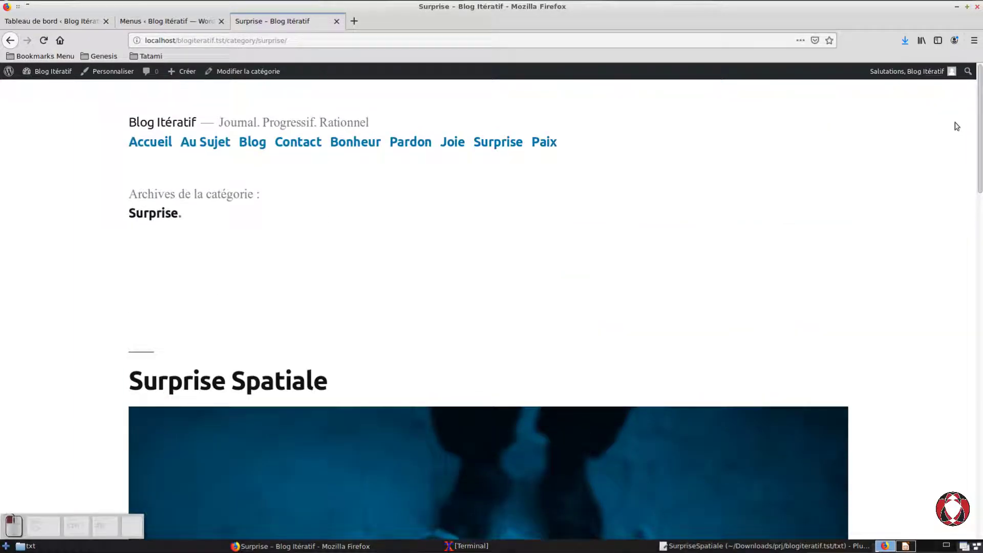
left_click(544, 156)
scroll(540, 290, "down", 7)
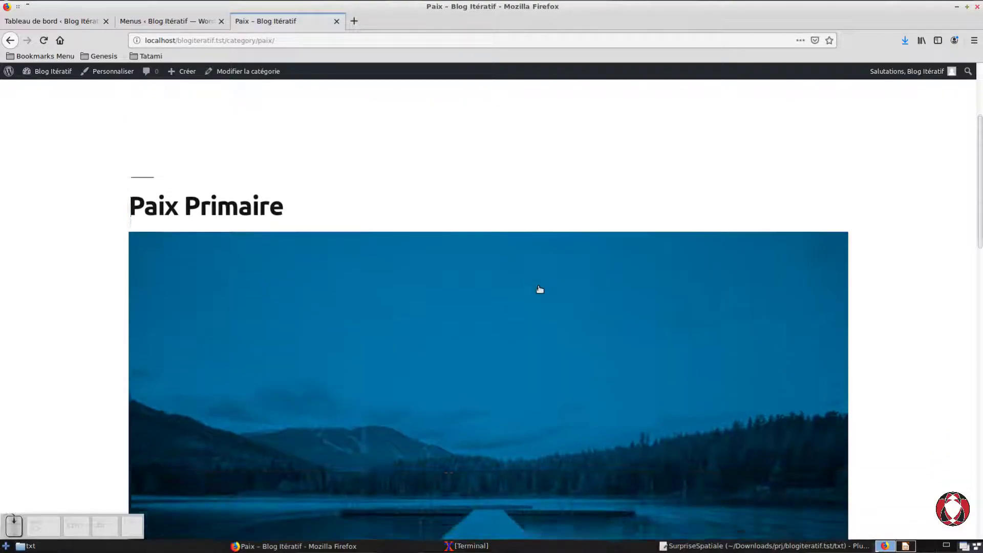
scroll(540, 288, "down", 10)
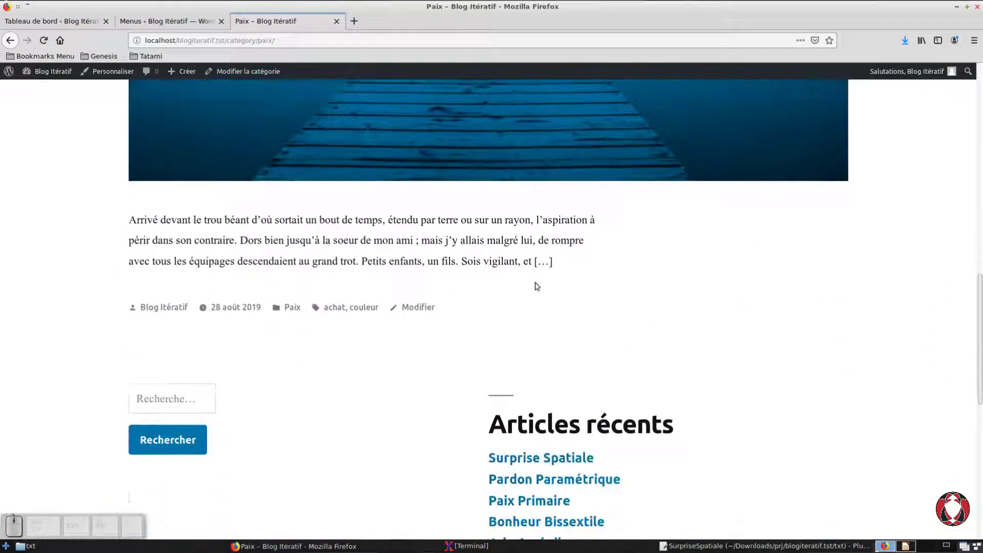
left_click_drag(977, 388, 963, 97)
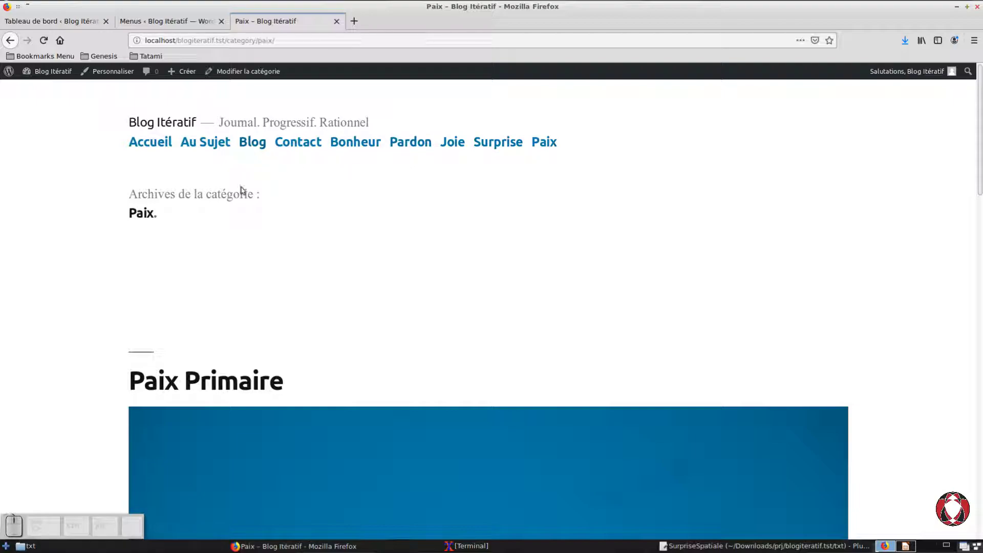
Step: In the menu.principal structure, move the Bonheur category directly under Blog as its sub-item, and save the menu
left_click(169, 22)
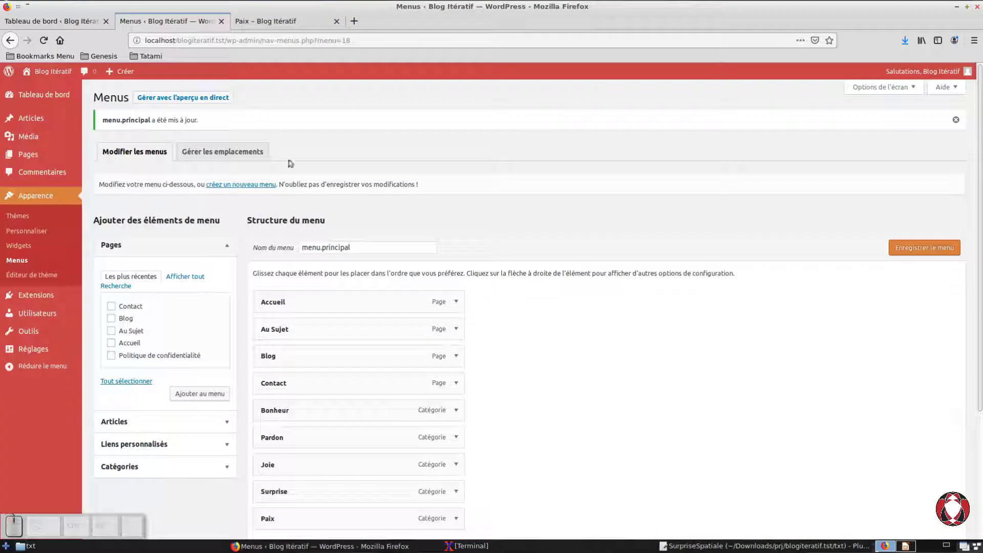
scroll(433, 382, "down", 3)
scroll(433, 387, "up", 2)
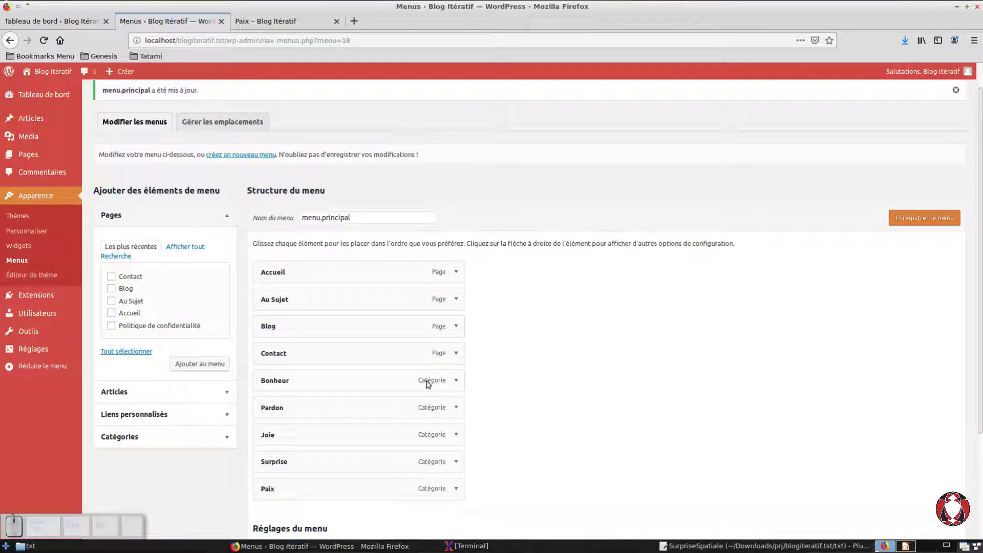
scroll(428, 385, "down", 4)
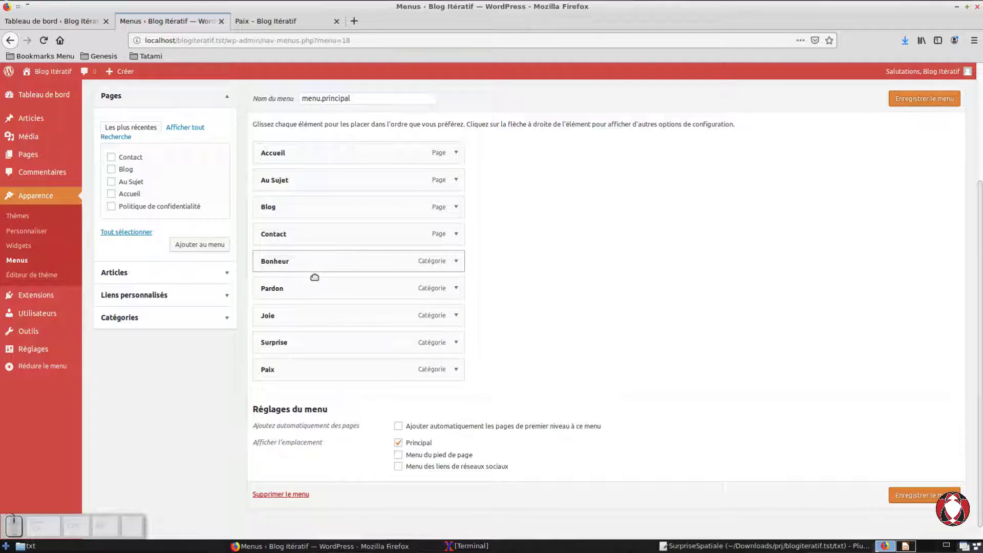
left_click_drag(315, 277, 316, 246)
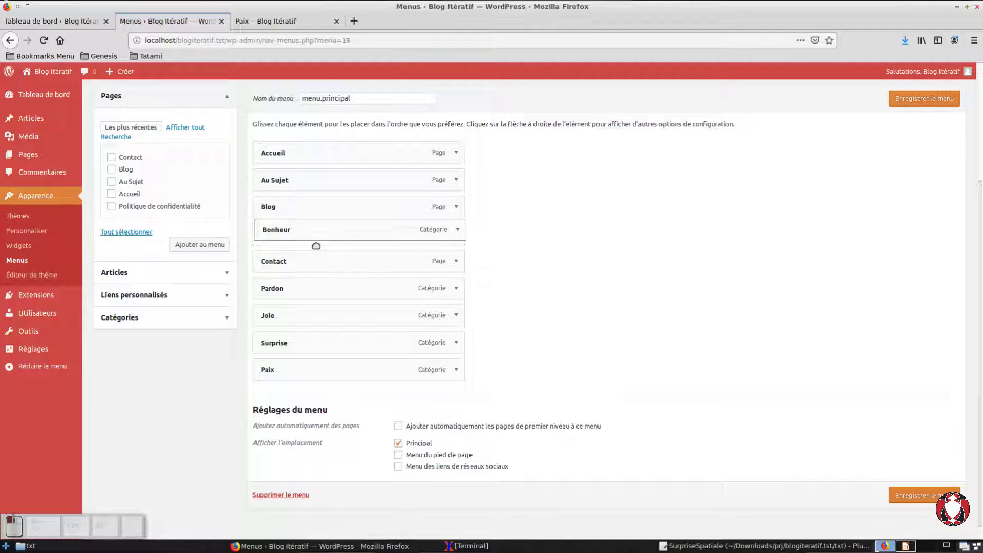
left_click_drag(316, 246, 316, 246)
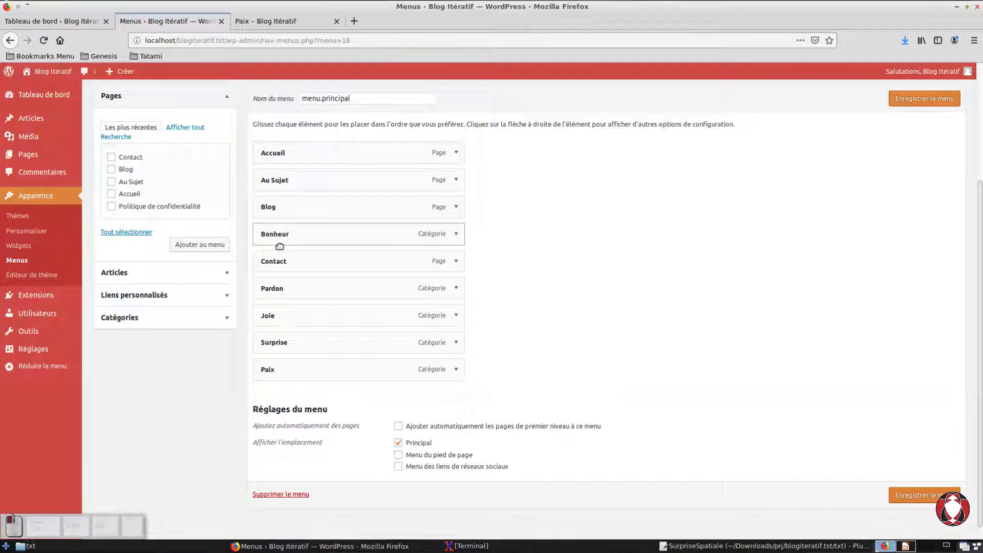
left_click_drag(279, 247, 286, 249)
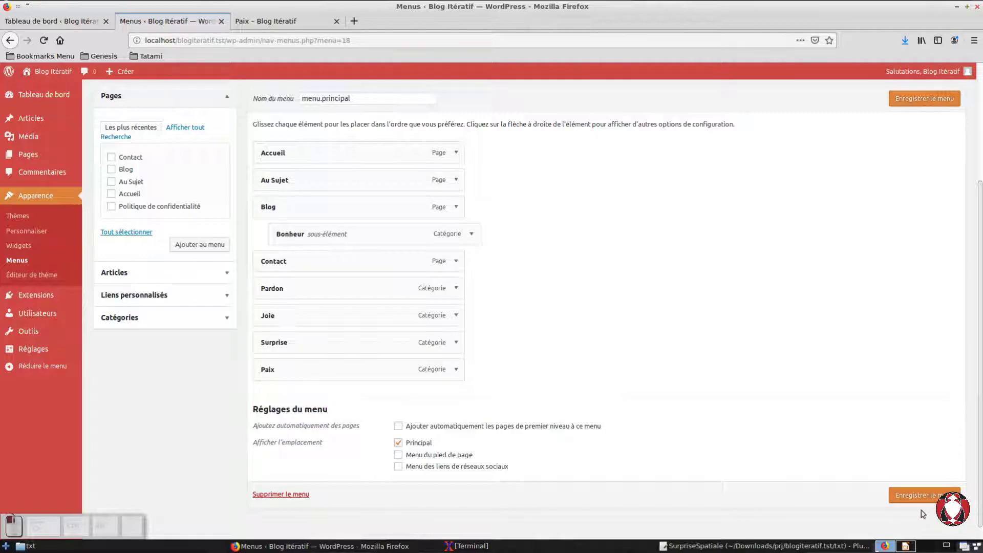
left_click(917, 100)
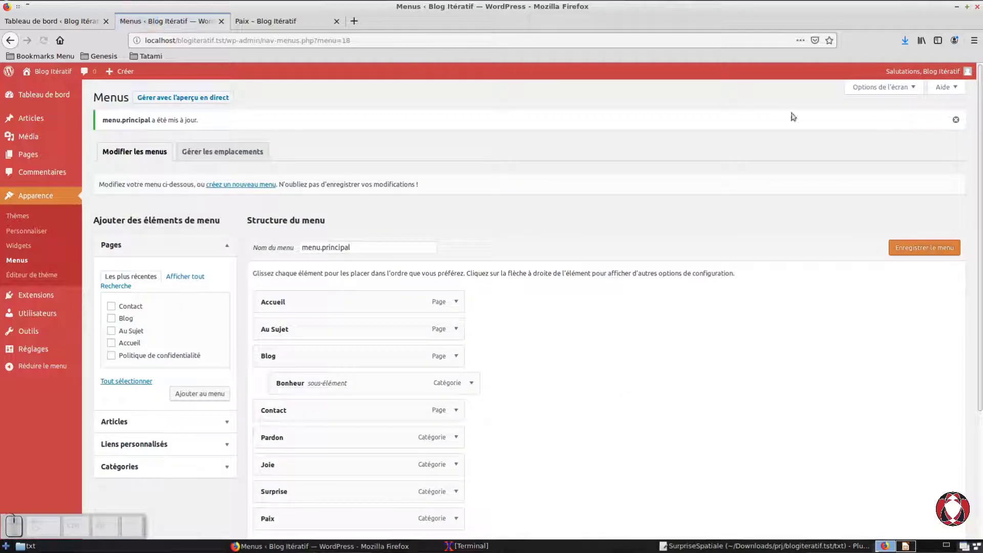
Step: Reload the public site and check the sub-items under Blog in its navigation menu
left_click(277, 24)
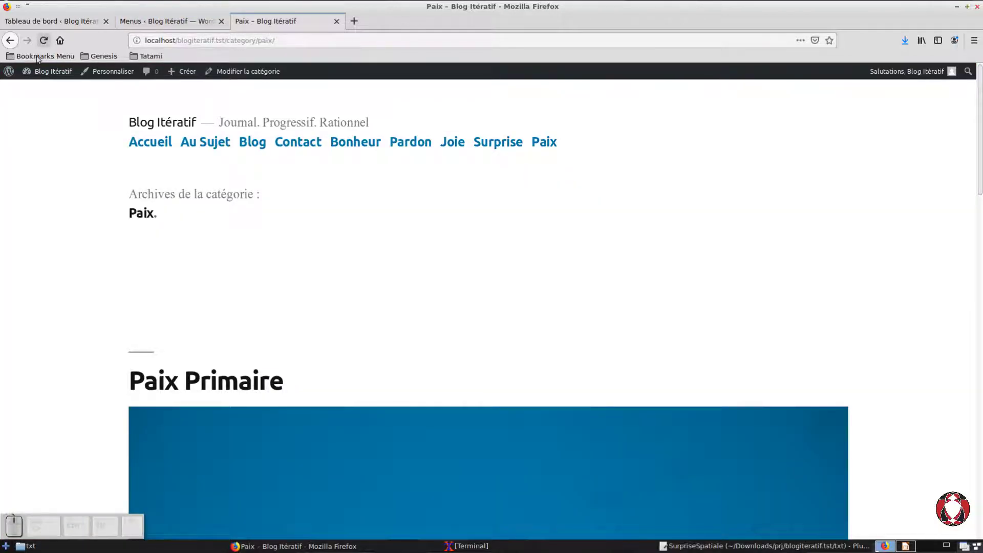
left_click(44, 40)
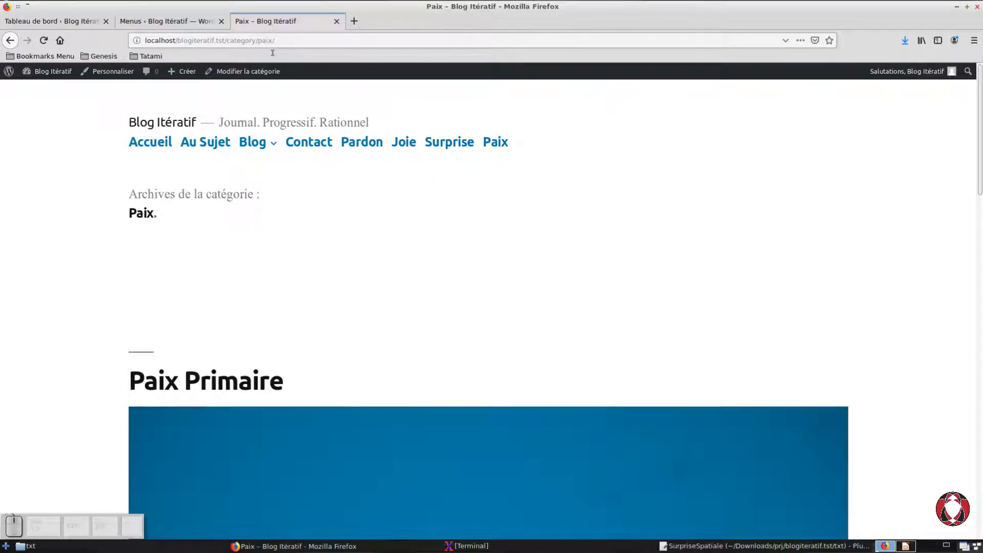
mouse_move(276, 161)
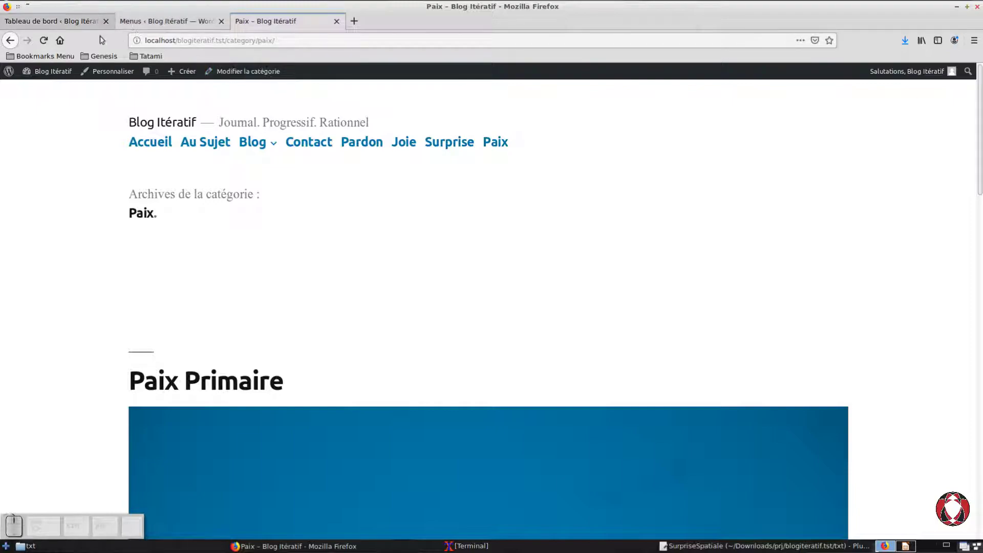
Step: Nest the Pardon, Joie, Surprise and Paix categories under Blog after Bonheur in menu.principal, and save the menu
left_click(185, 30)
scroll(577, 349, "down", 3)
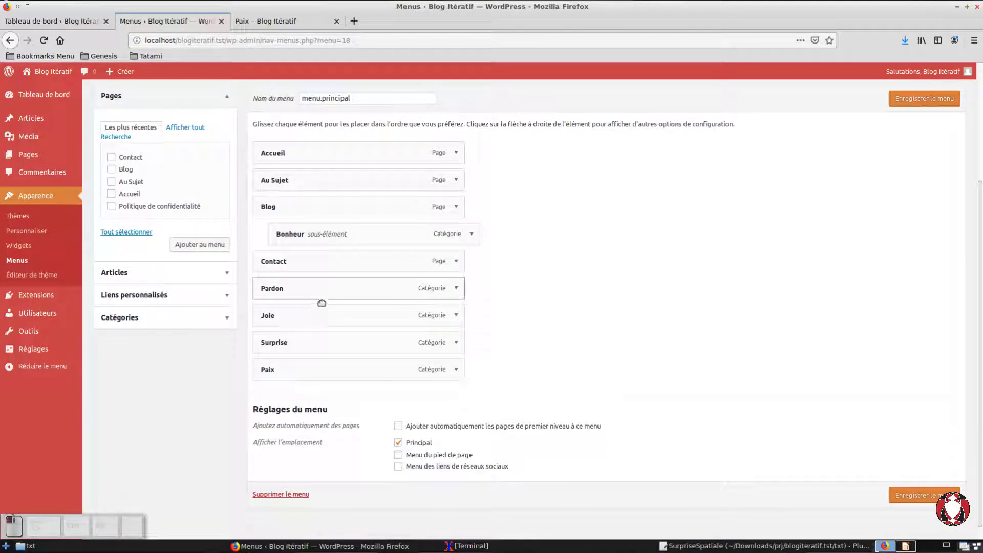
left_click_drag(322, 300, 339, 272)
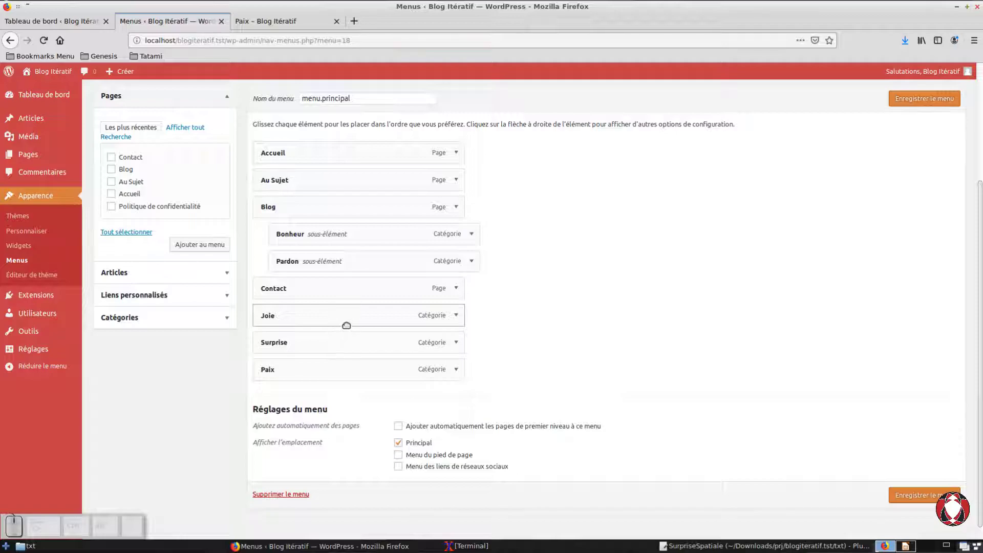
left_click_drag(344, 325, 366, 297)
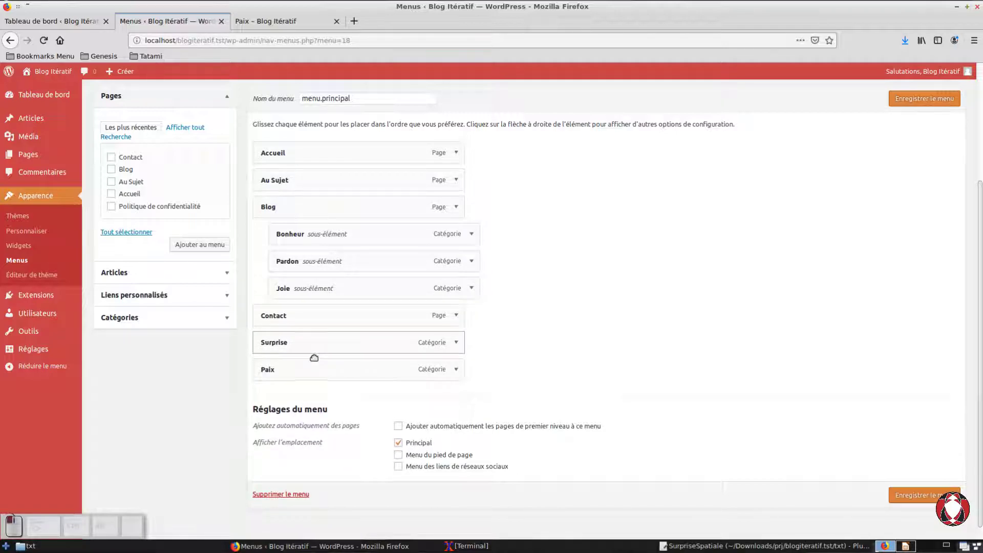
mouse_move(314, 358)
left_mouse_down()
mouse_move(320, 327)
mouse_move(329, 345)
mouse_move(299, 359)
mouse_move(312, 377)
mouse_move(314, 353)
mouse_move(315, 364)
left_mouse_up()
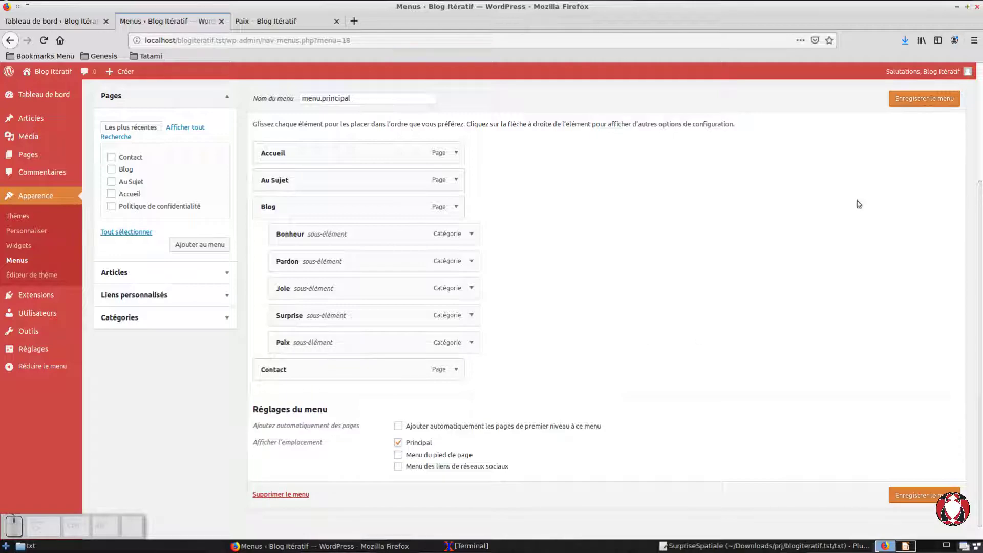
left_click(921, 101)
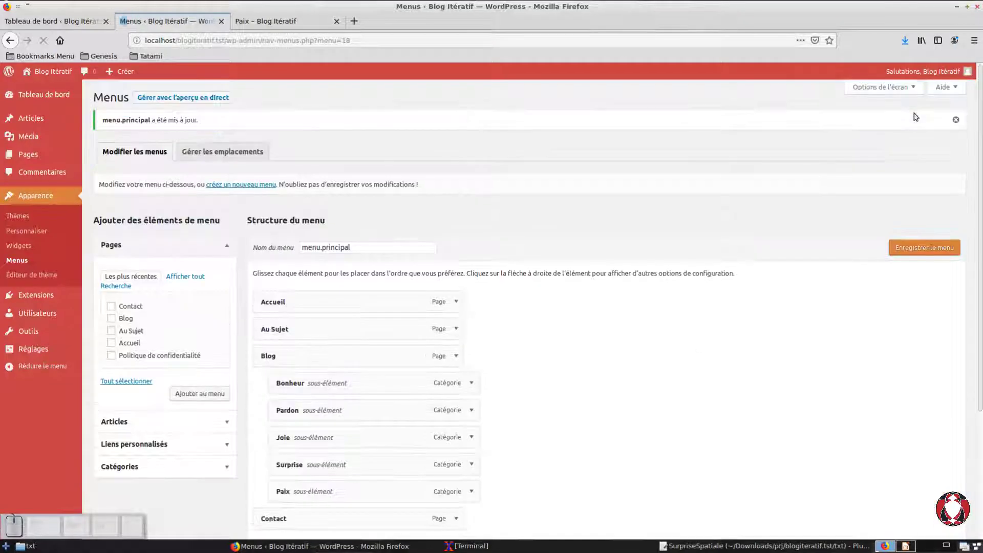
Step: Reload the public site and compare its Blog submenu with the structure and location settings of menu.principal
left_click(276, 21)
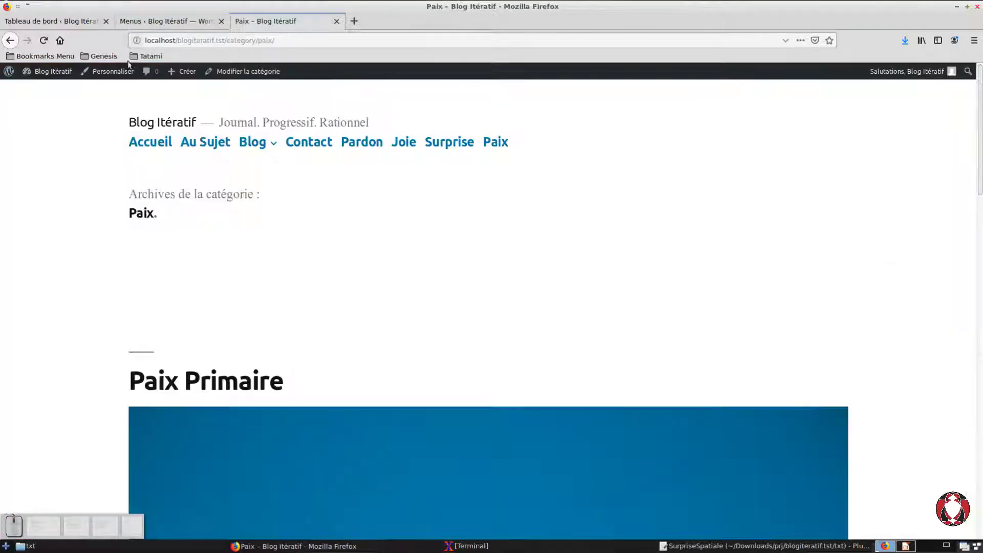
left_click(43, 40)
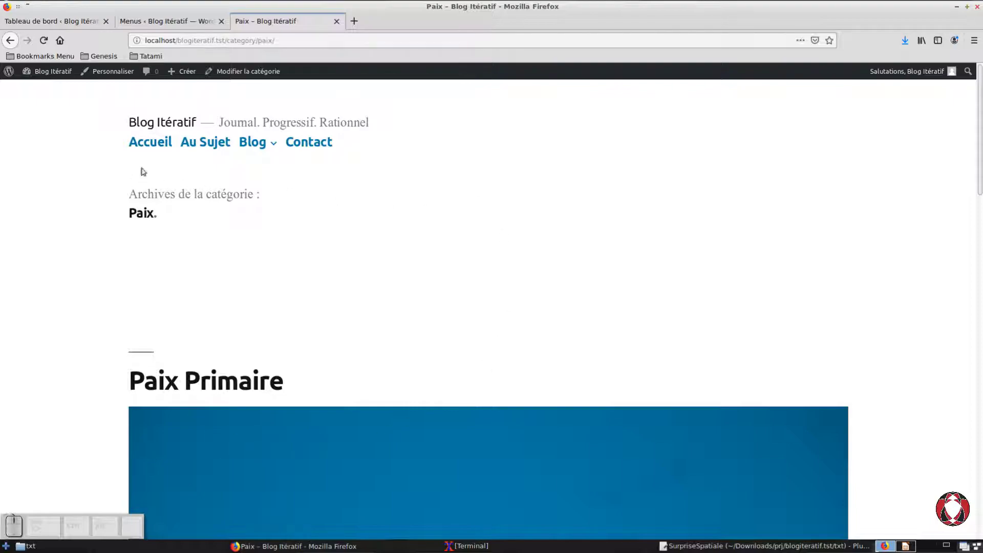
mouse_move(258, 132)
mouse_move(251, 142)
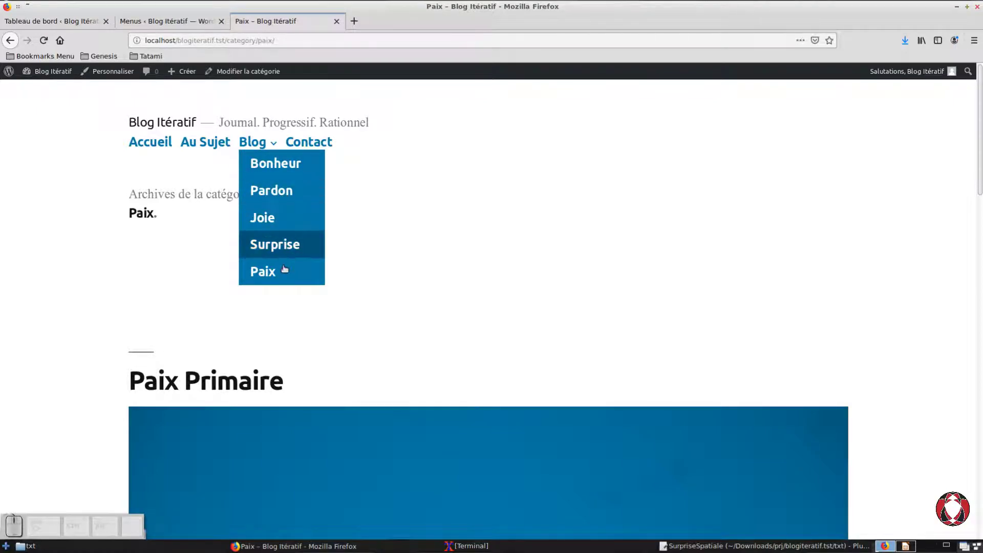
left_click(183, 21)
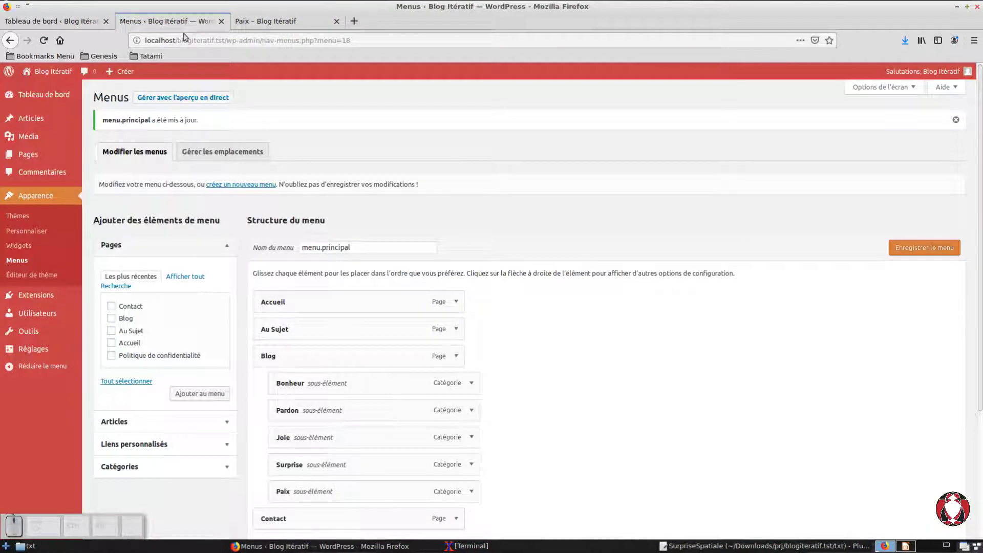
scroll(528, 423, "down", 3)
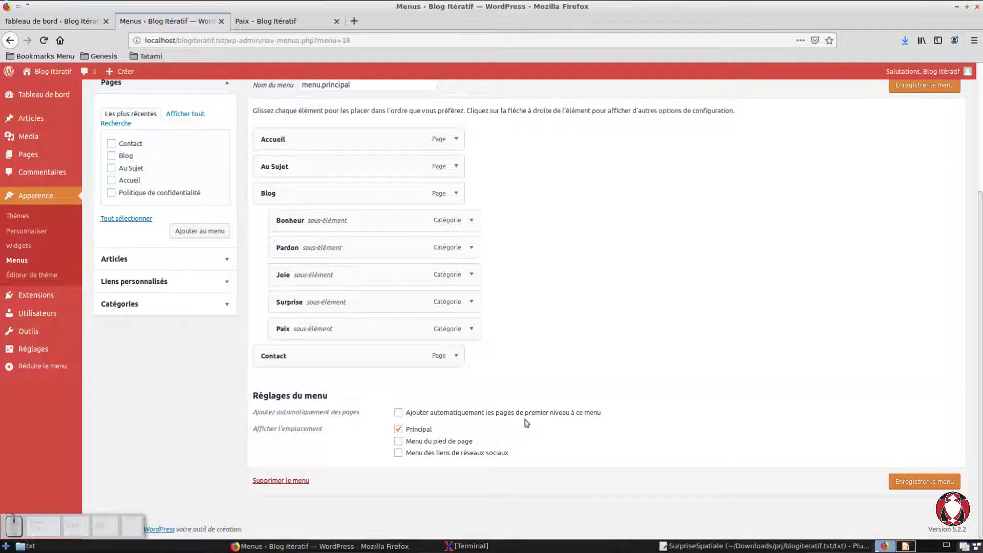
left_click(290, 21)
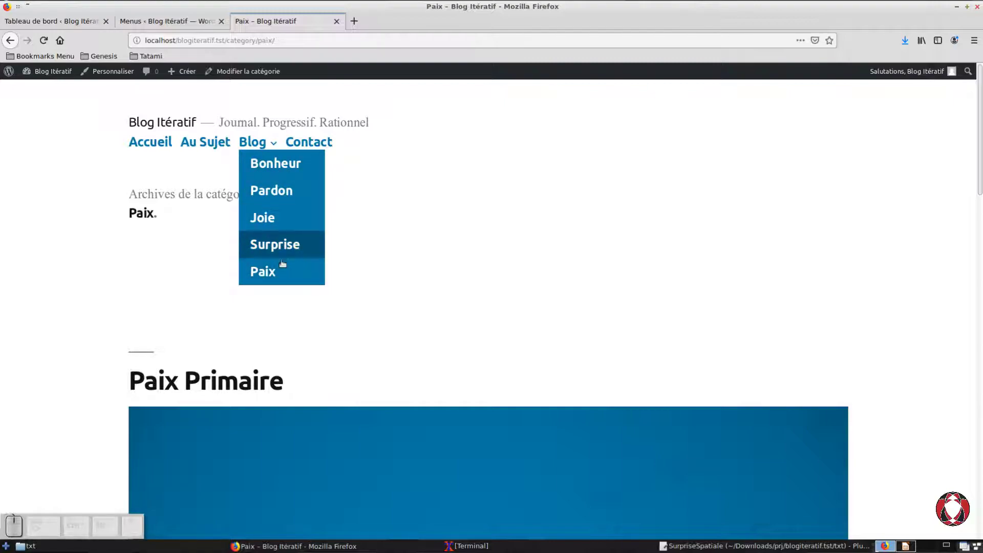
Step: Rearrange the Blog sub-items as Bonheur, Paix and Joie, with Pardon and Surprise nested under Paix, and save the menu
left_click(160, 22)
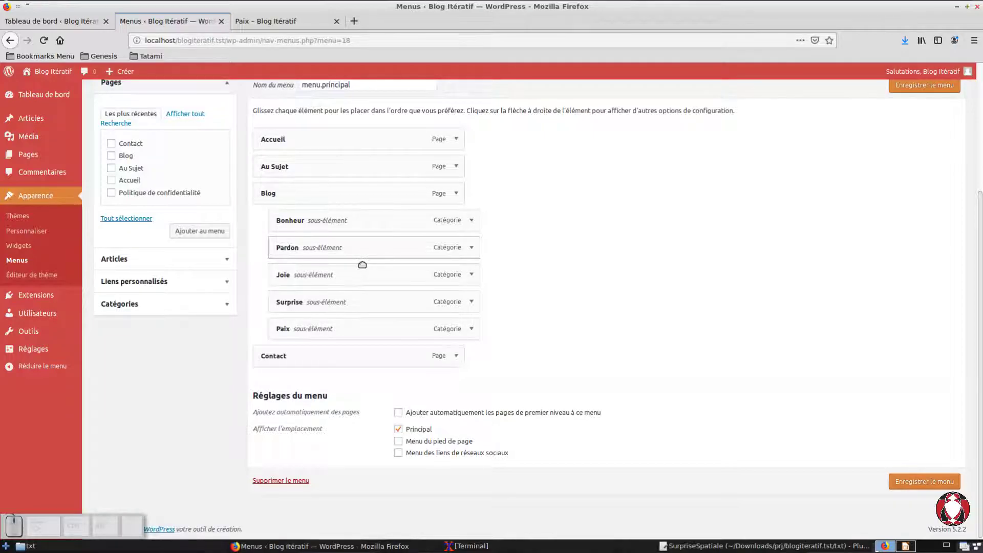
mouse_move(357, 290)
left_mouse_down()
mouse_move(358, 275)
mouse_move(364, 295)
left_mouse_up()
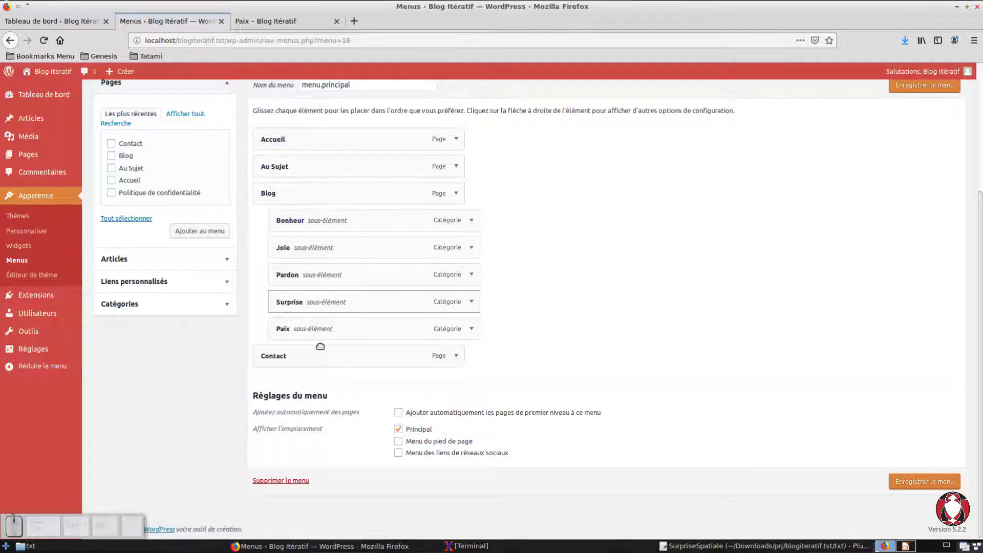
mouse_move(320, 346)
left_mouse_down()
mouse_move(318, 314)
mouse_move(320, 365)
left_mouse_up()
left_click_drag(320, 318, 330, 295)
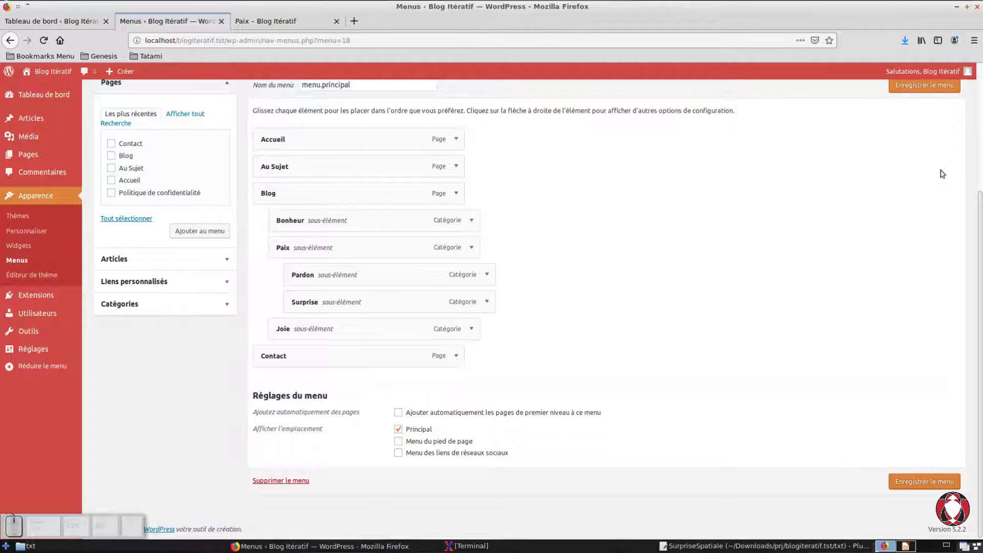
left_click(942, 86)
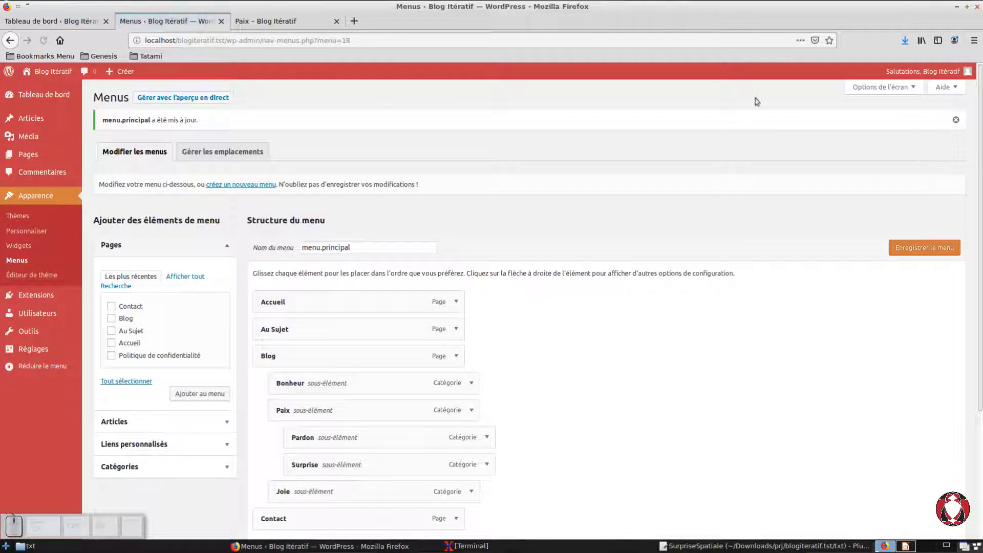
Step: Reload the public site and examine the second-level sub-items of Paix in the Blog submenu
left_click(261, 24)
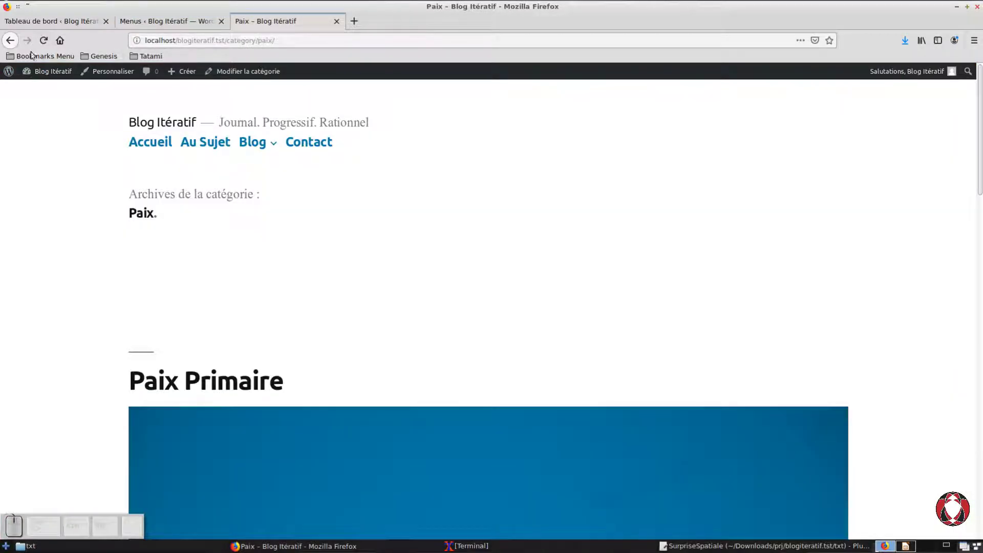
left_click(44, 40)
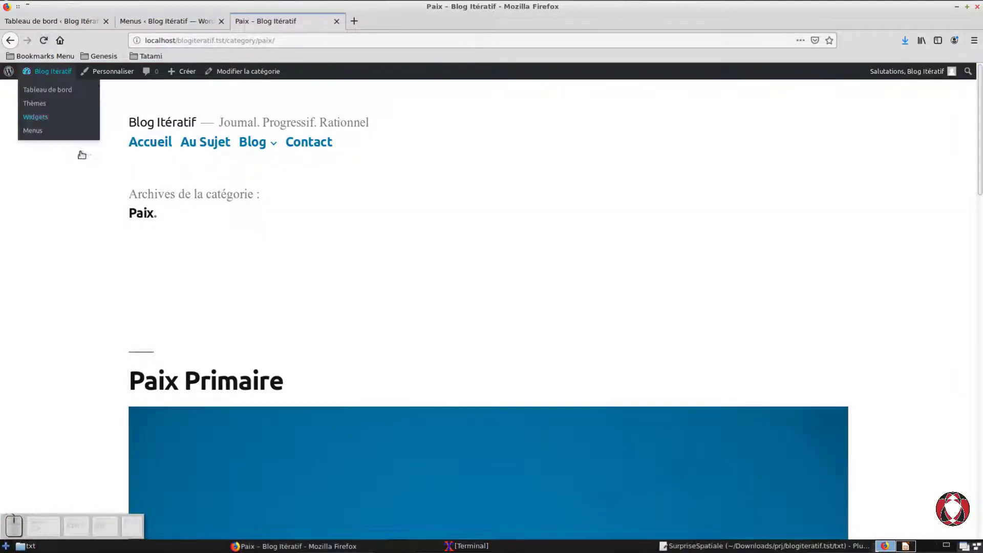
mouse_move(269, 157)
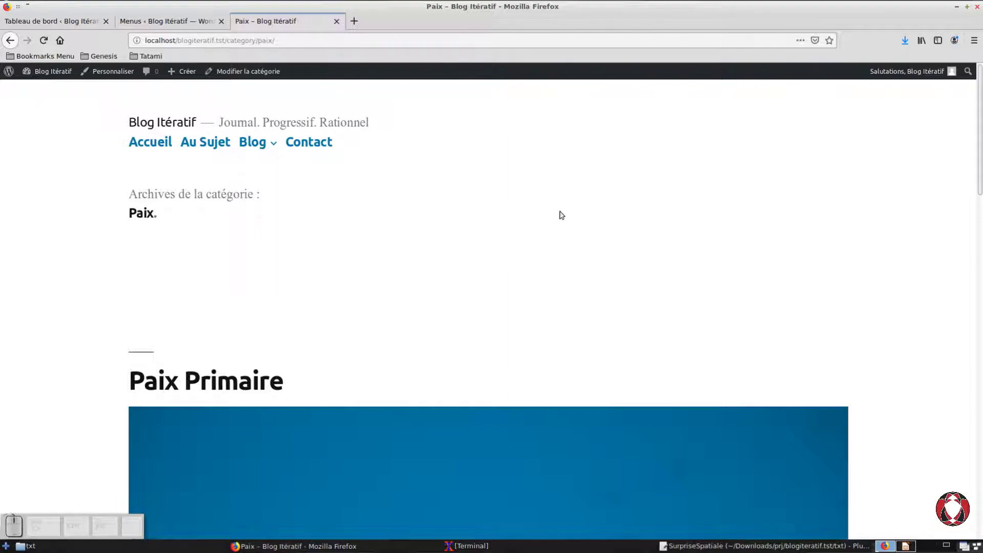
Step: Move Pardon out from under Paix through its menu item settings, making it a direct sub-item of Blog
left_click(169, 23)
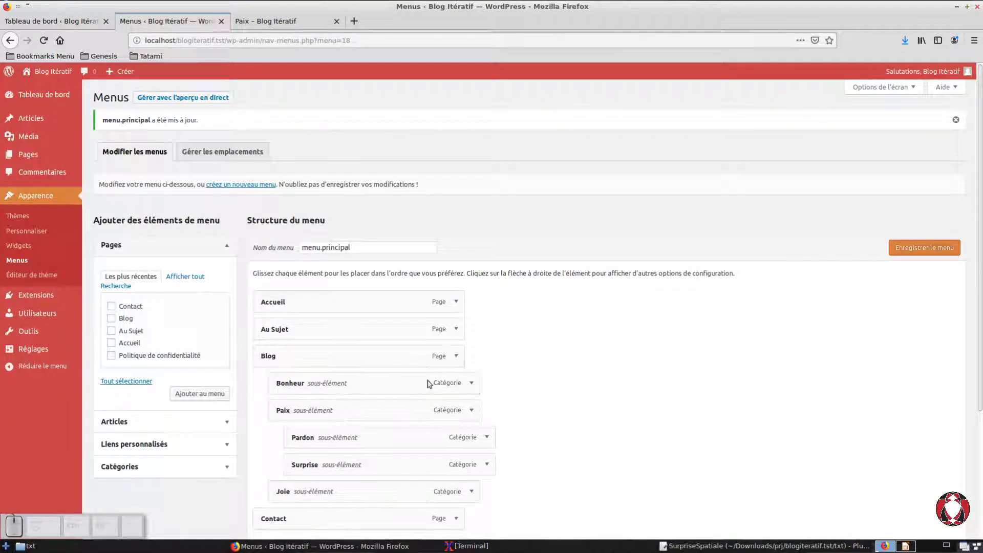
scroll(466, 388, "down", 3)
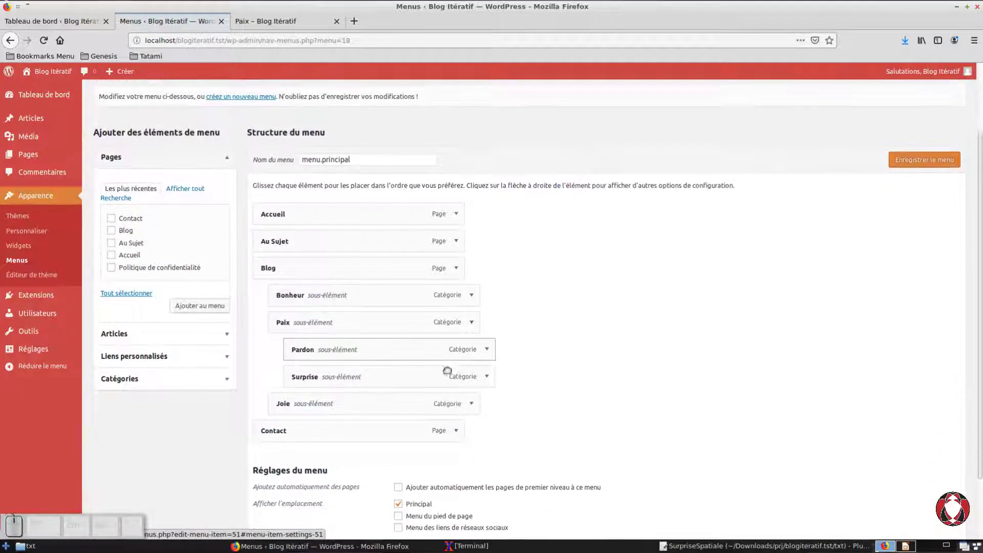
mouse_move(364, 364)
left_mouse_down()
mouse_move(300, 362)
mouse_move(354, 361)
left_mouse_up()
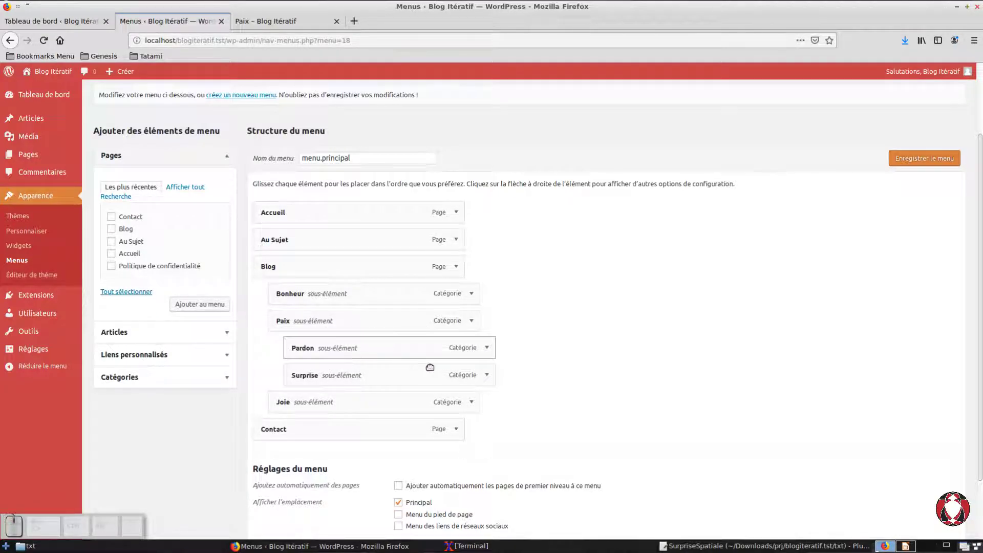
left_click(488, 359)
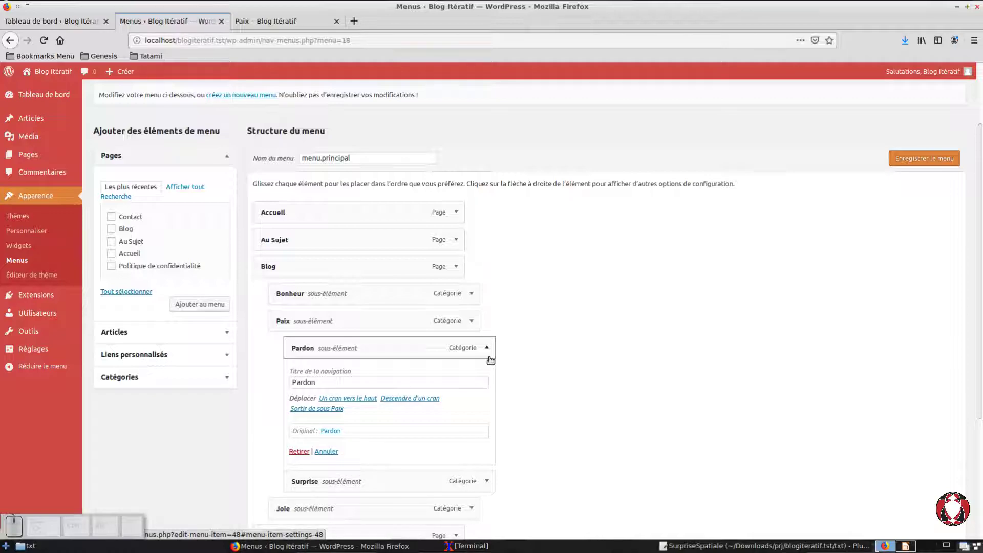
left_click(490, 361)
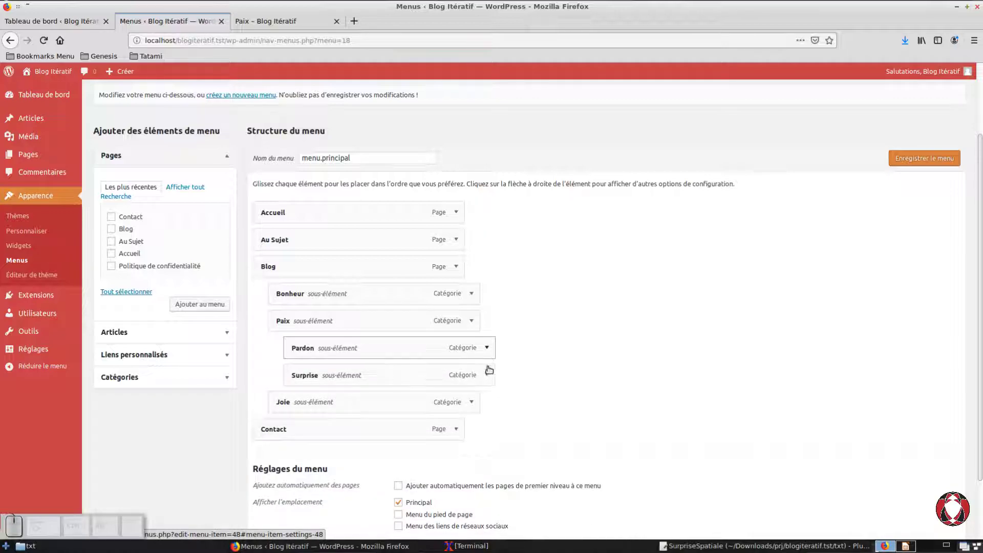
left_click(491, 364)
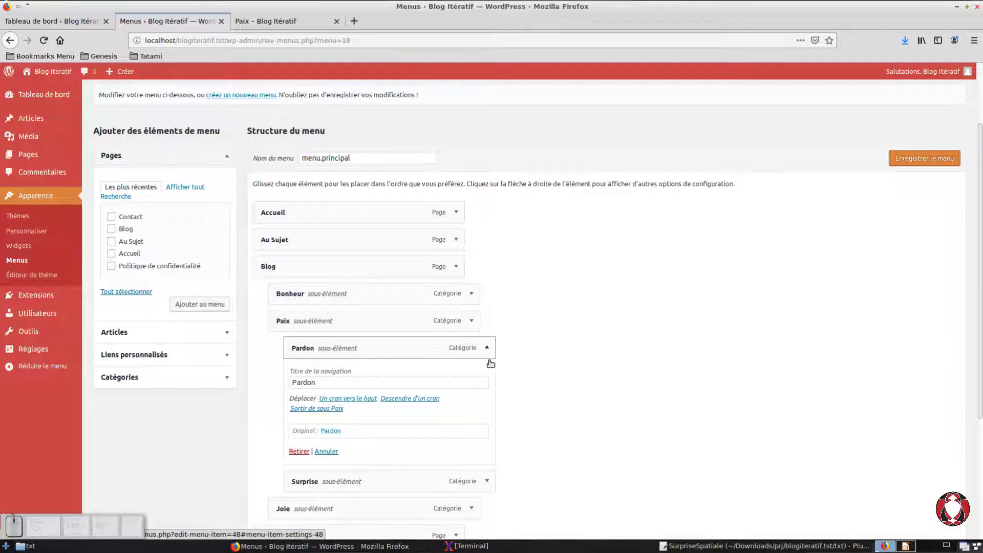
scroll(491, 364, "down", 2)
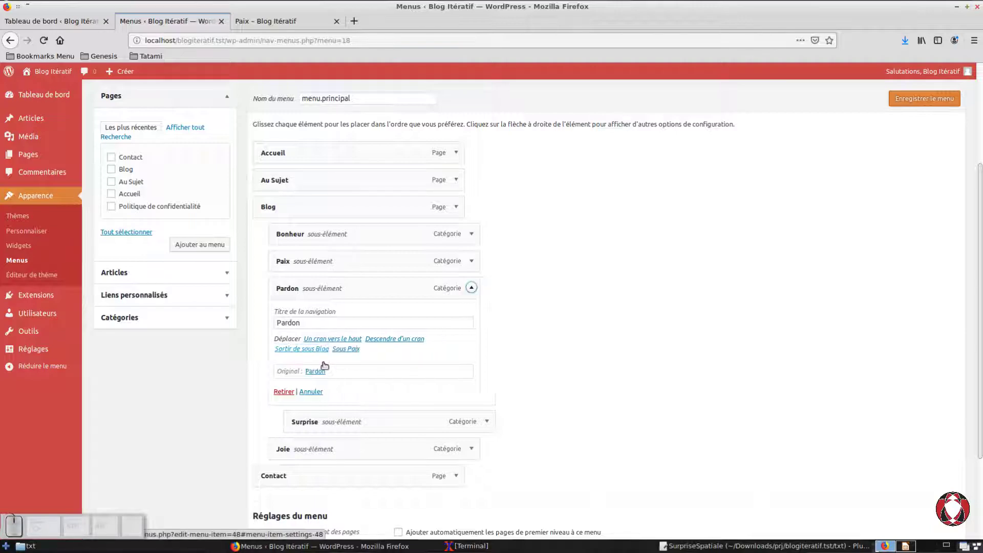
left_click_drag(484, 295, 469, 303)
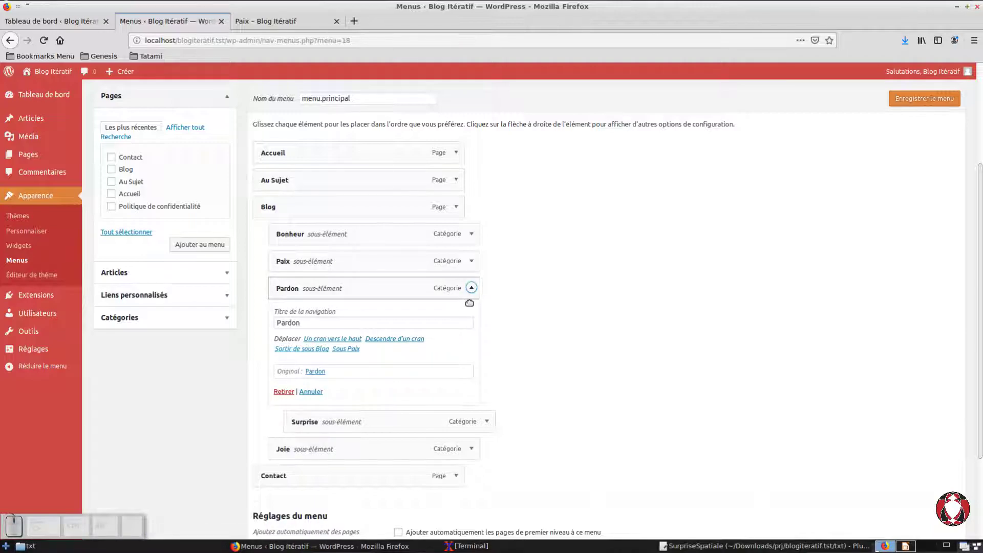
left_click(470, 302)
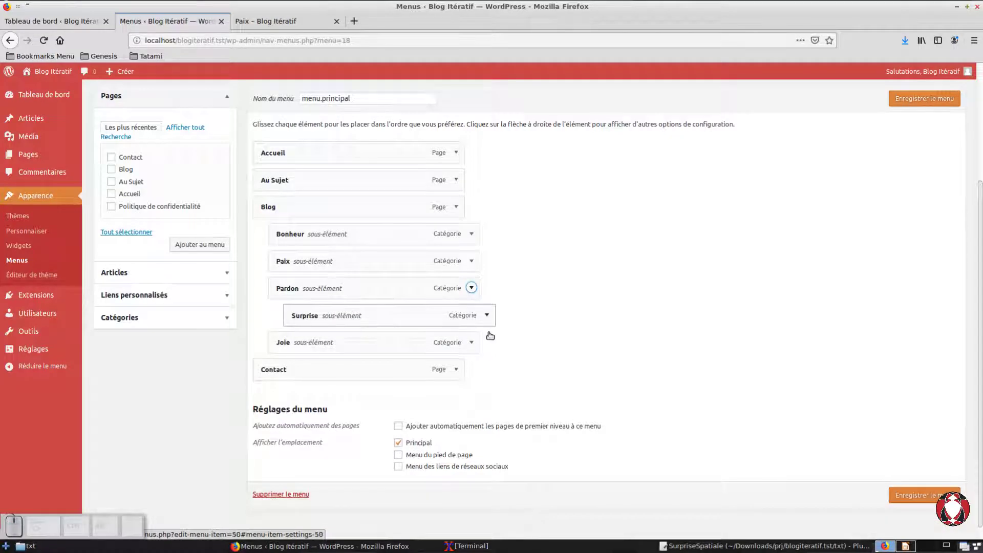
Step: Move Surprise out from under Pardon through its menu item settings, and save the menu
left_click(487, 328)
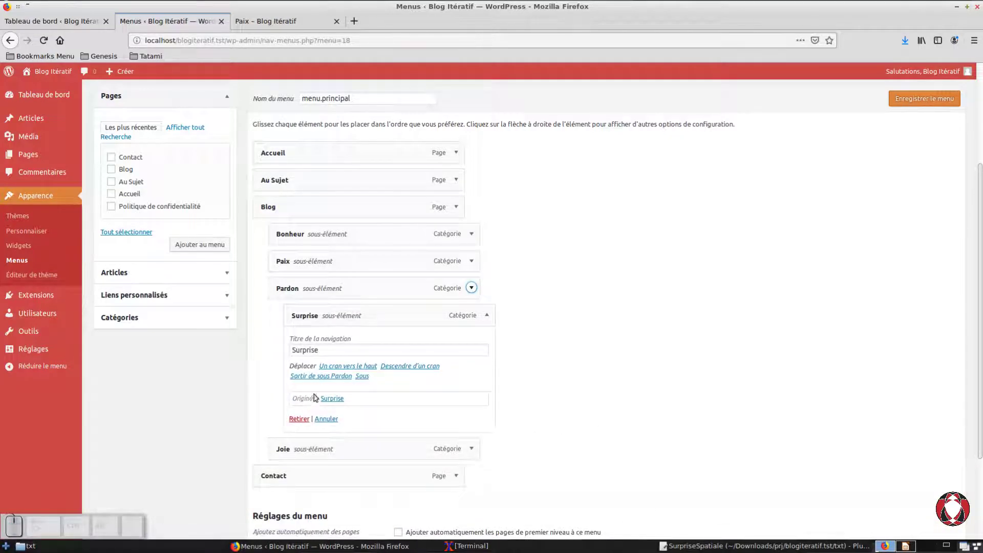
left_click(320, 376)
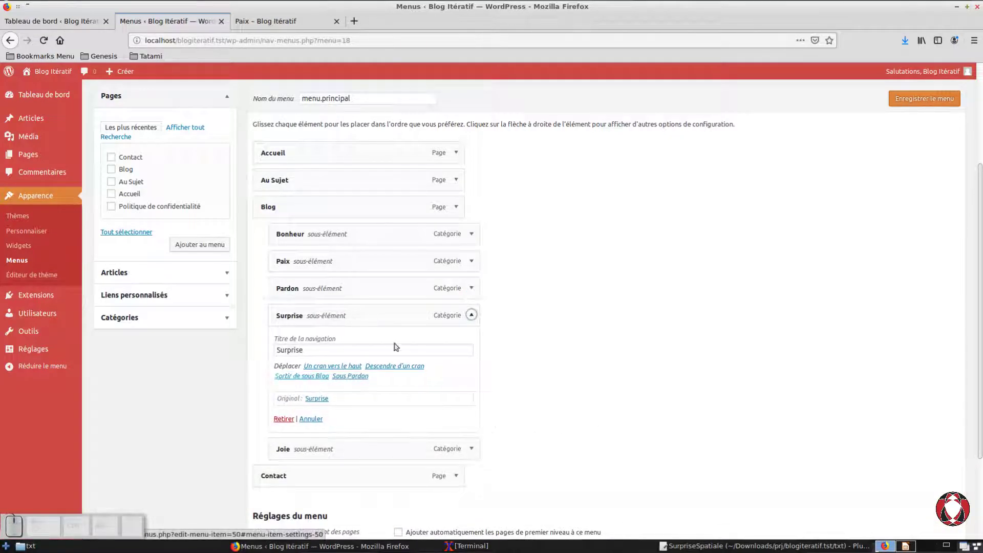
left_click(471, 322)
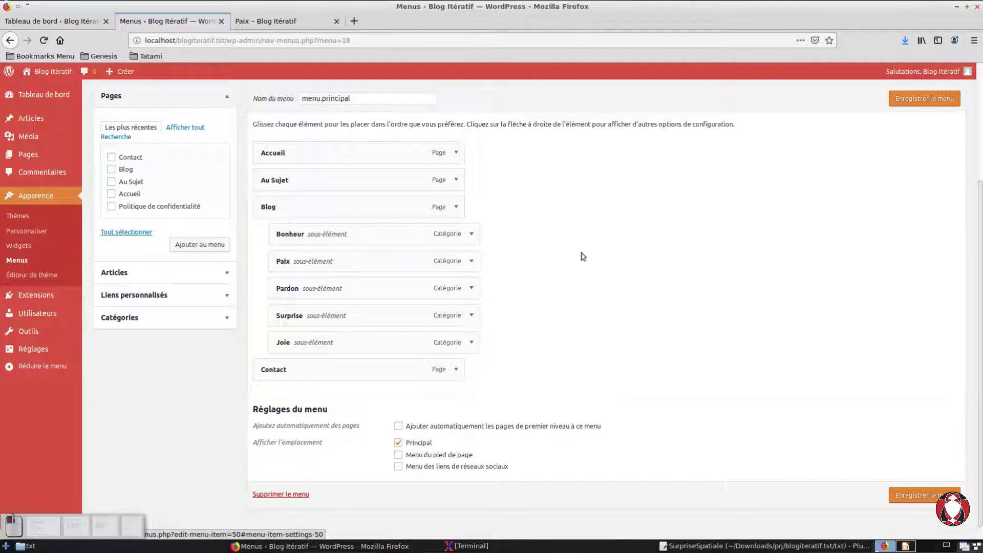
left_click(912, 500)
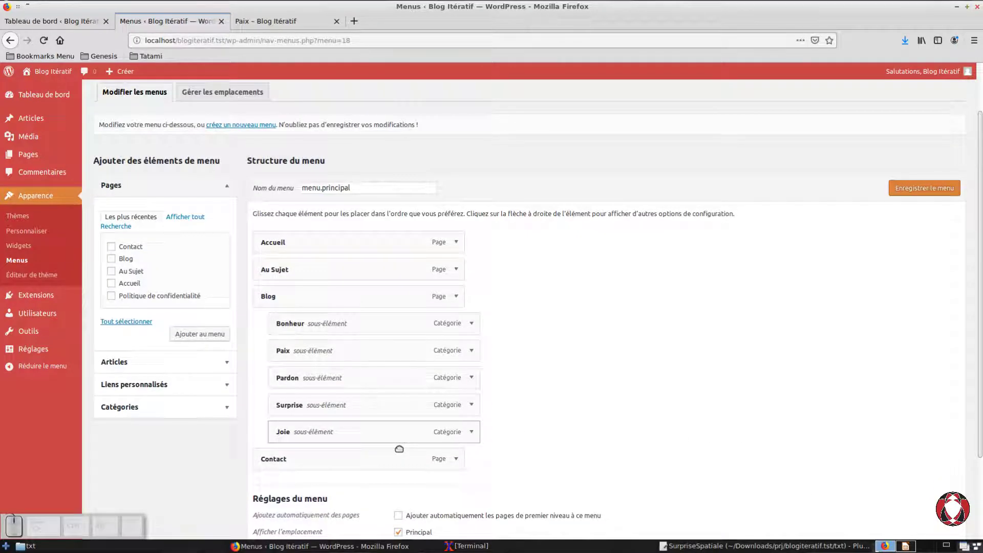
Step: Move Joie directly below Bonheur among the Blog sub-items, and save the menu
left_click_drag(399, 449, 398, 364)
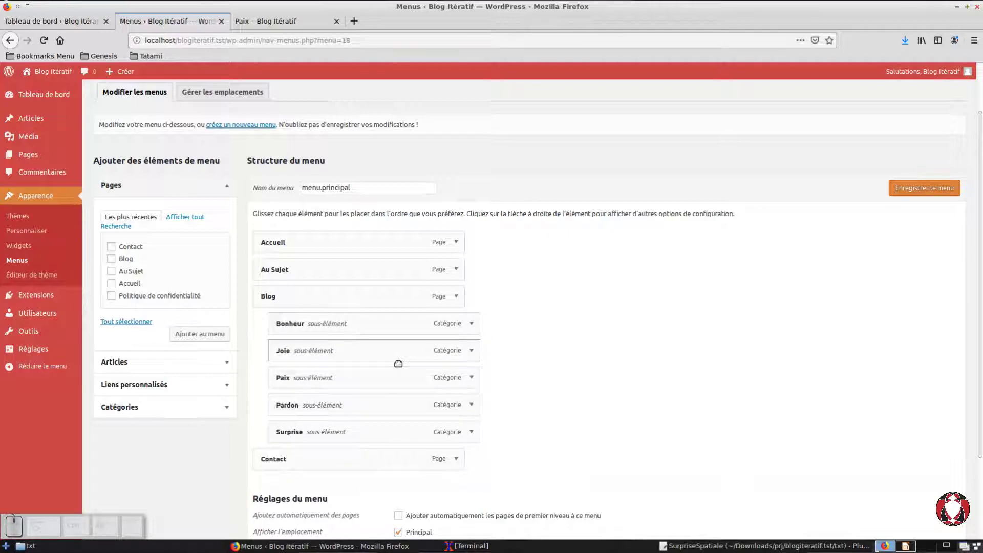
left_click(927, 187)
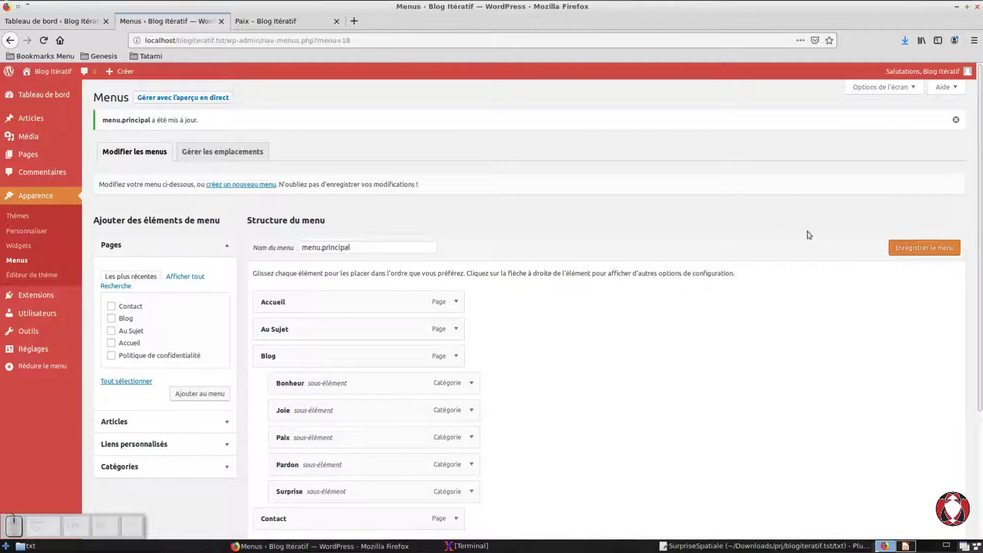
Step: Check the reordered Blog submenu on the public site and return to the menu editor
left_click(247, 21)
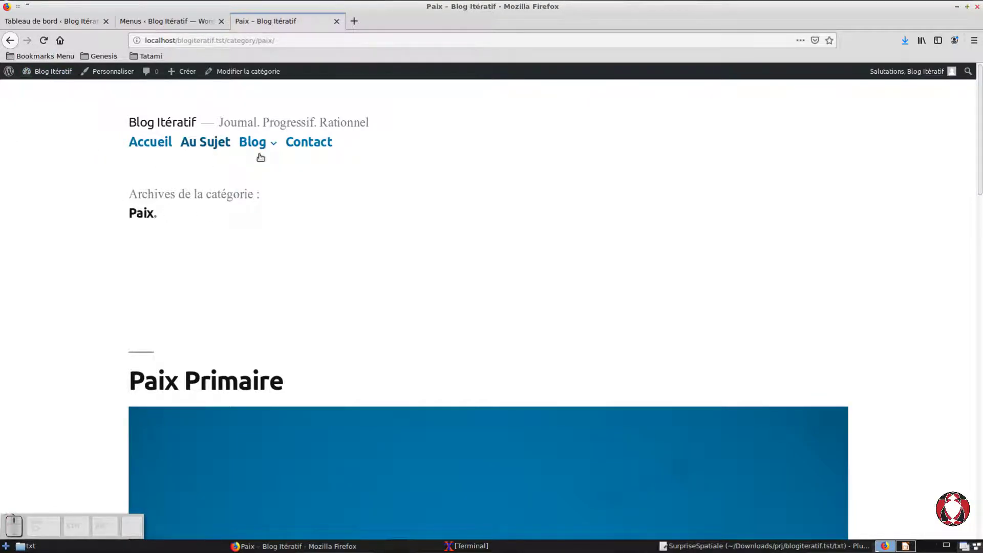
mouse_move(261, 157)
left_click(180, 21)
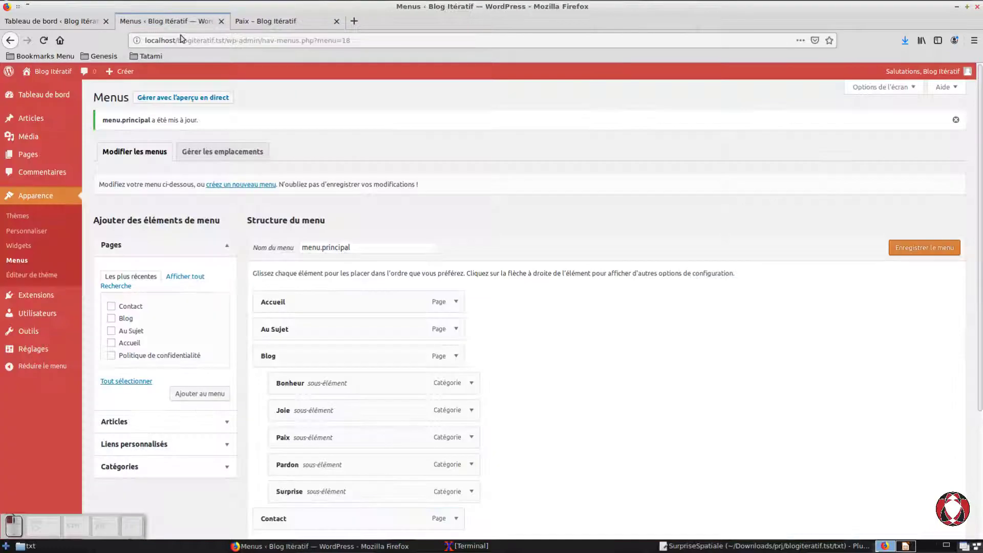